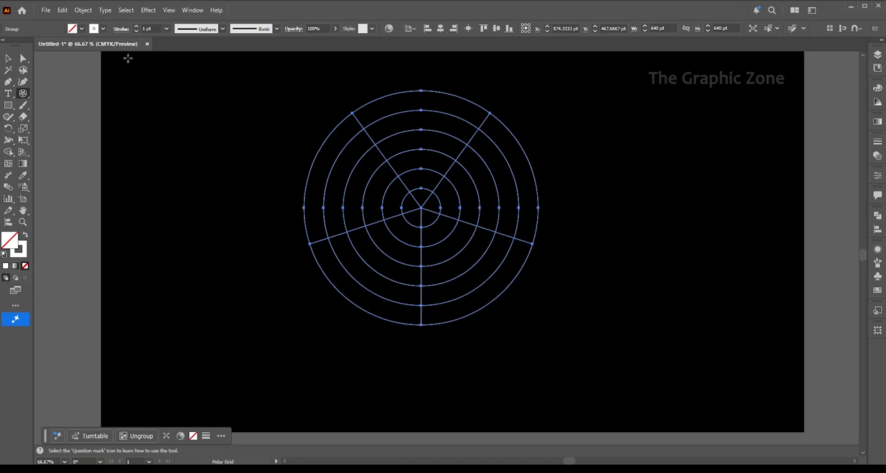
Expand the polar grid into filled outlines and deselect it
{"action": "left_click", "coordinate": [78, 13]}
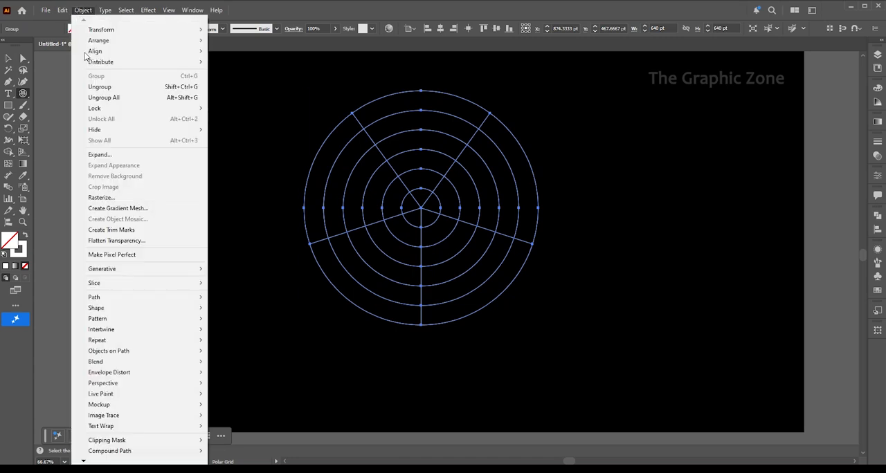
{"action": "left_click", "coordinate": [104, 155]}
{"action": "left_click", "coordinate": [496, 283]}
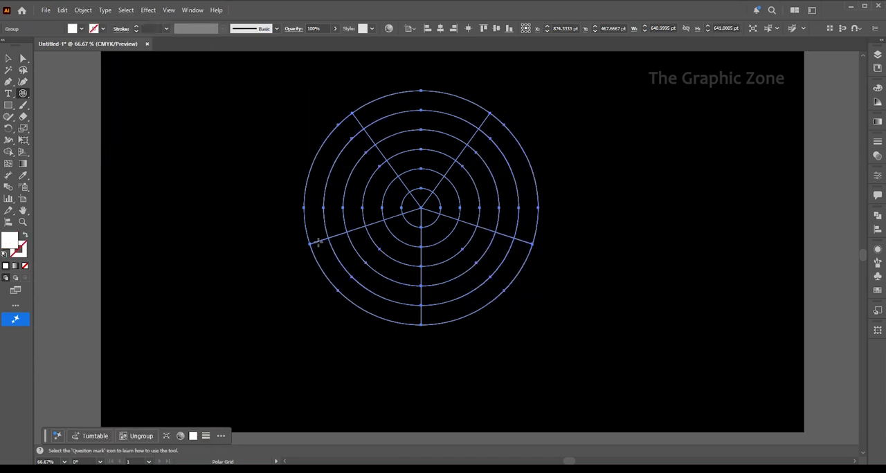
{"action": "left_click", "coordinate": [8, 60]}
{"action": "left_click", "coordinate": [287, 180]}
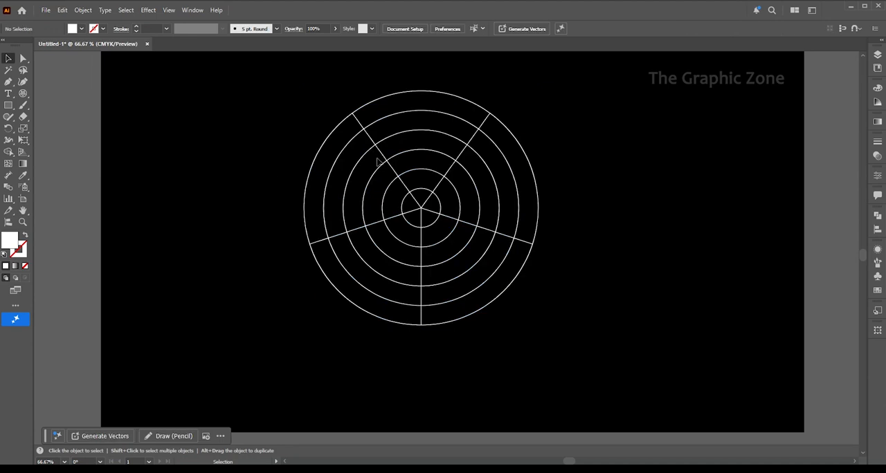
Ungroup the expanded grid and delete its radial divider lines, keeping only the concentric circles
{"action": "right_click", "coordinate": [383, 158]}
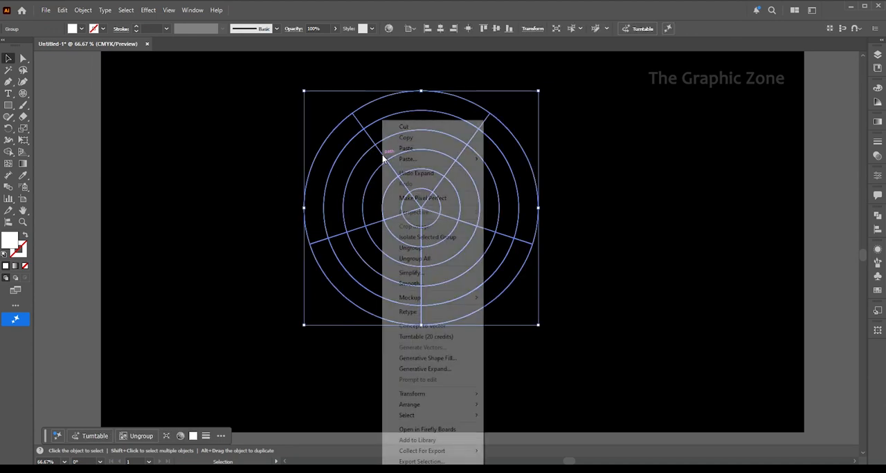
{"action": "left_click", "coordinate": [415, 249]}
{"action": "left_click", "coordinate": [570, 191]}
{"action": "left_click", "coordinate": [452, 173]}
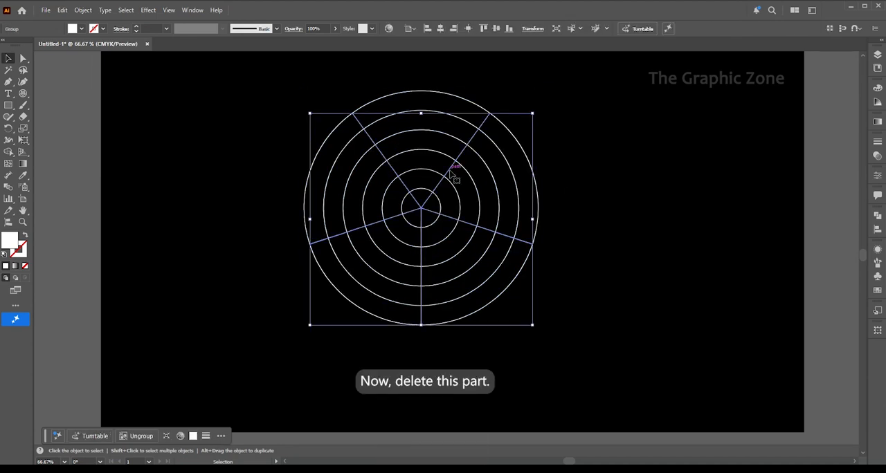
{"action": "key", "text": "Delete"}
Ungroup the concentric circles and delete the two innermost ones
{"action": "right_click", "coordinate": [420, 171]}
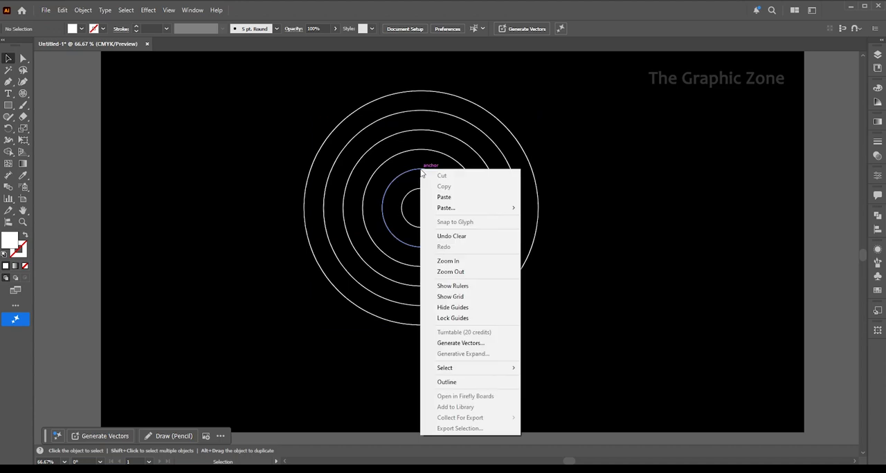
{"action": "left_click", "coordinate": [392, 170]}
{"action": "right_click", "coordinate": [412, 170]}
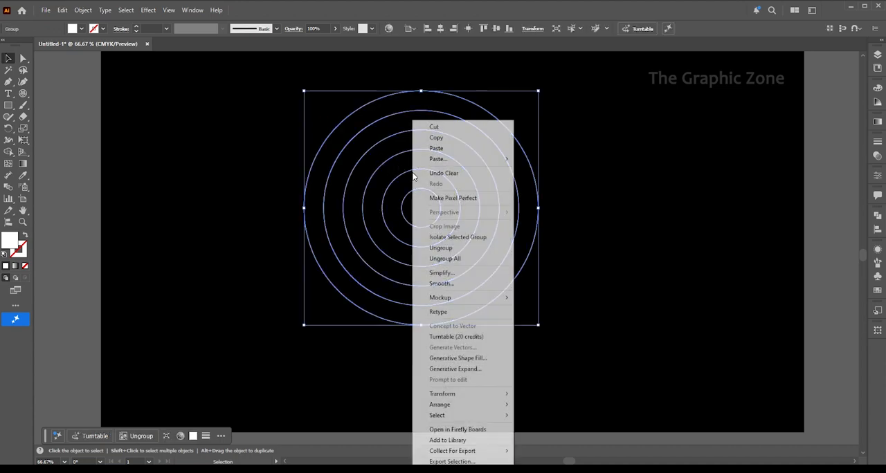
{"action": "left_click", "coordinate": [449, 251]}
{"action": "left_click", "coordinate": [276, 183]}
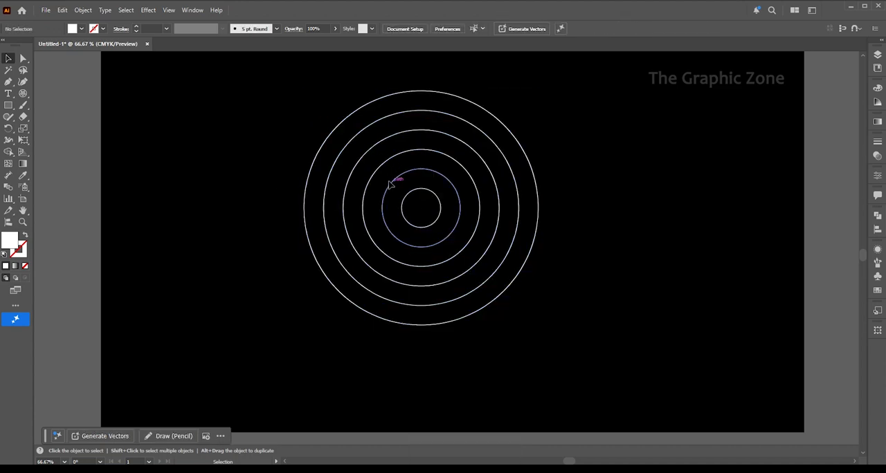
{"action": "left_click", "coordinate": [395, 182]}
{"action": "key", "text": "Delete"}
{"action": "key", "text": "Delete"}
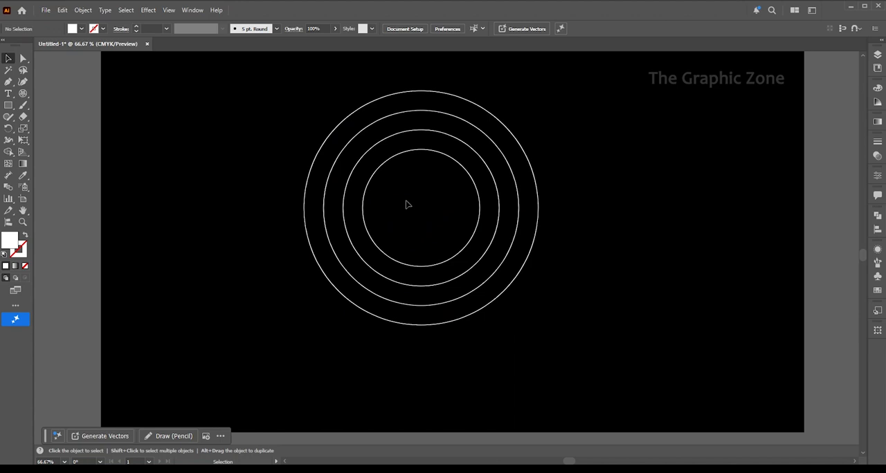
Group the four remaining circles and move the group slightly down toward the middle of the artboard
{"action": "left_click_drag", "start_coordinate": [399, 160], "coordinate": [512, 201]}
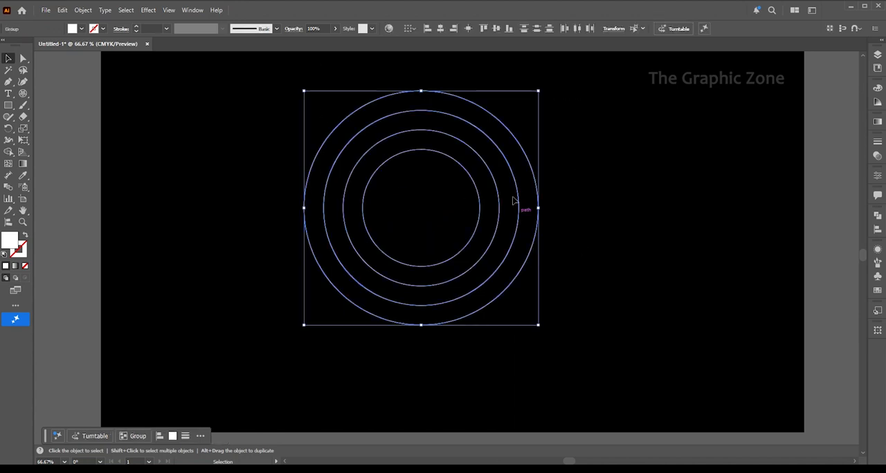
{"action": "right_click", "coordinate": [480, 196]}
{"action": "left_click", "coordinate": [508, 299]}
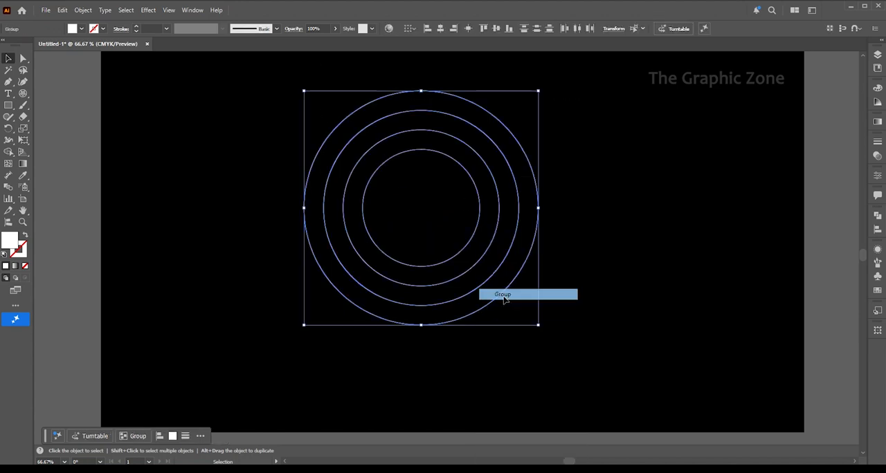
{"action": "left_click_drag", "start_coordinate": [459, 252], "coordinate": [463, 280]}
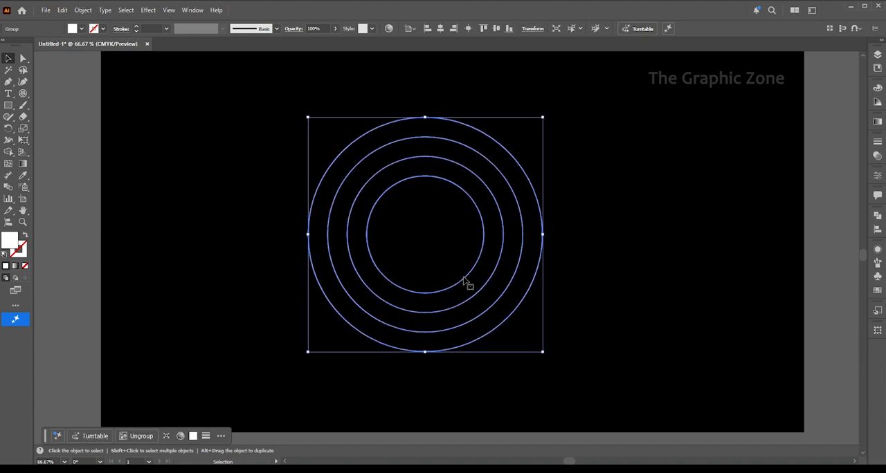
Draw a horizontal line centred on the outer circle's top anchor, extending well past the circle on both sides
{"action": "left_click", "coordinate": [24, 99]}
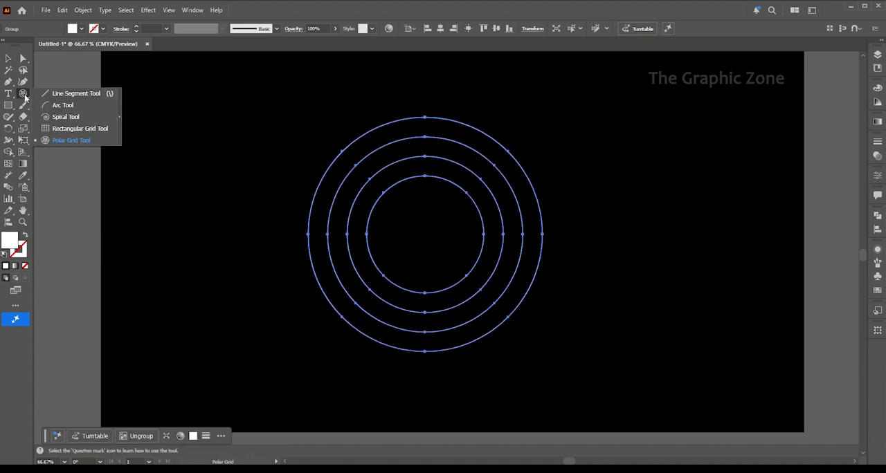
{"action": "left_click", "coordinate": [72, 97]}
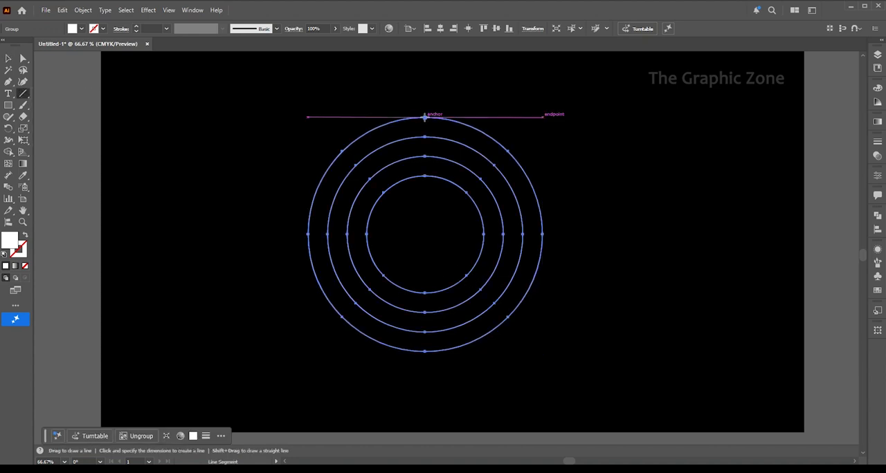
{"action": "left_click_drag", "start_coordinate": [424, 118], "coordinate": [633, 117]}
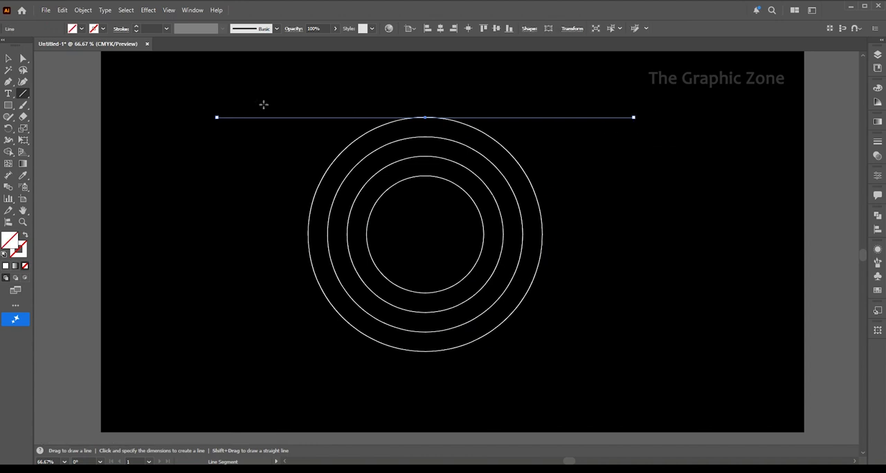
Give the horizontal line a white stroke
{"action": "left_click", "coordinate": [7, 59]}
{"action": "left_click", "coordinate": [542, 112]}
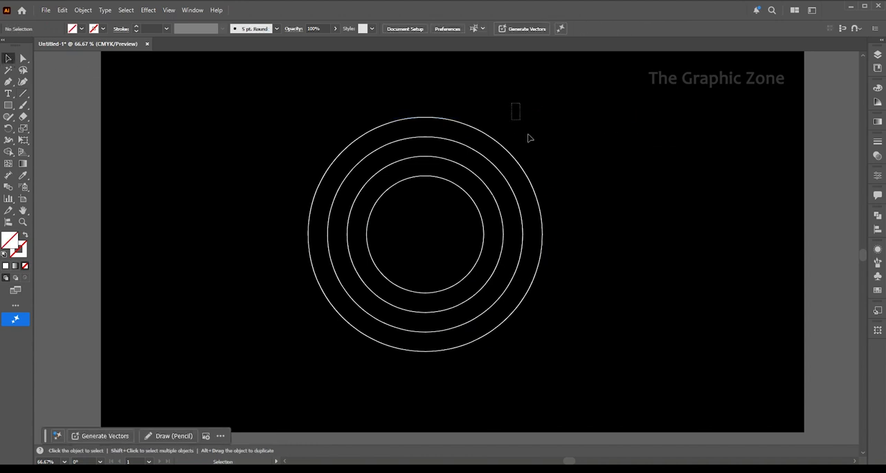
{"action": "left_click_drag", "start_coordinate": [529, 139], "coordinate": [528, 137]}
{"action": "left_click", "coordinate": [101, 29]}
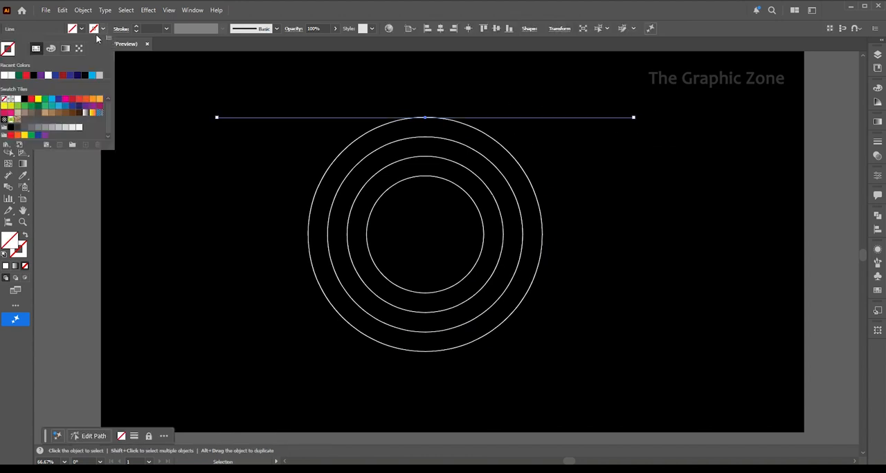
{"action": "left_click", "coordinate": [12, 76]}
{"action": "left_click", "coordinate": [305, 91]}
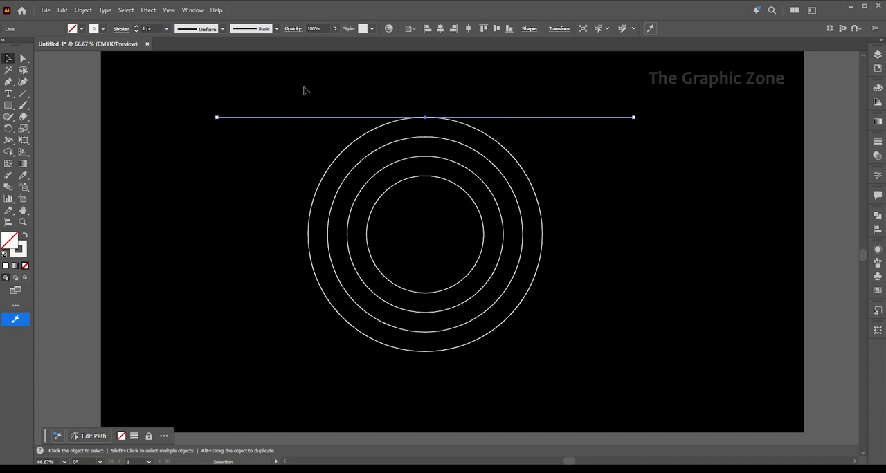
Fine-position the horizontal line in isolation mode so it sits exactly on the outer circle's top, then exit isolation
{"action": "double_click", "coordinate": [520, 118]}
{"action": "left_click_drag", "start_coordinate": [517, 118], "coordinate": [520, 120]}
{"action": "left_click", "coordinate": [543, 156]}
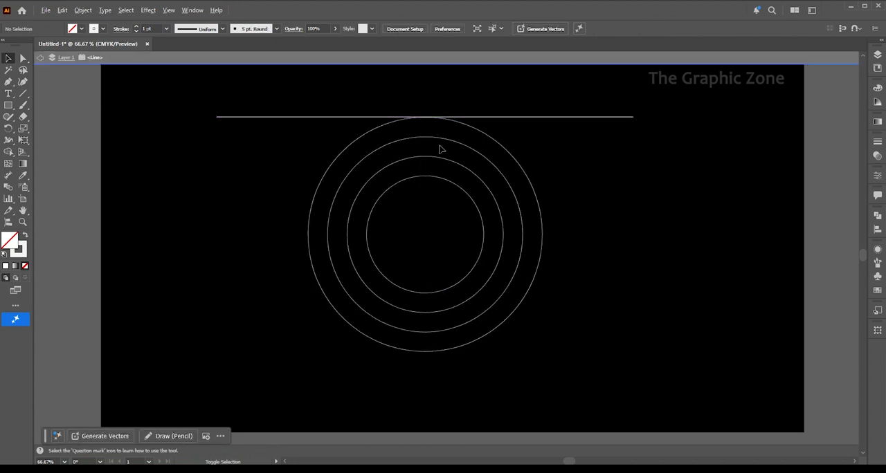
{"action": "scroll", "coordinate": [429, 119], "scroll_direction": "up", "scroll_amount": 3}
{"action": "scroll", "coordinate": [425, 111], "scroll_direction": "up", "scroll_amount": 2}
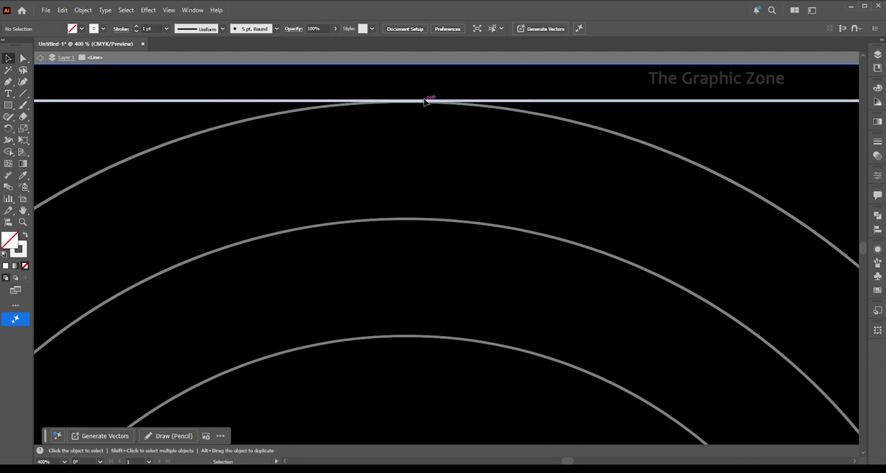
{"action": "left_click_drag", "start_coordinate": [424, 103], "coordinate": [409, 105]}
{"action": "scroll", "coordinate": [409, 107], "scroll_direction": "down", "scroll_amount": 5}
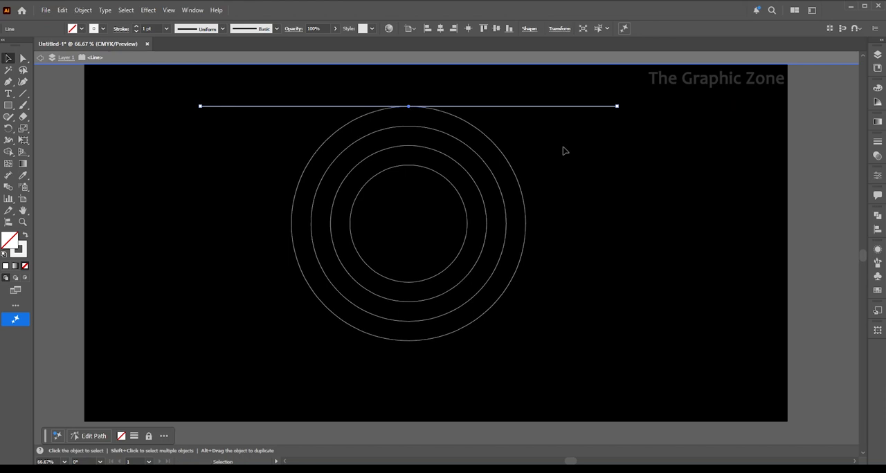
{"action": "key", "text": "Escape"}
Copy the horizontal line down to the second circle's top and repeat the copy to make six evenly spaced lines
{"action": "left_click", "coordinate": [515, 106]}
{"action": "left_click_drag", "start_coordinate": [519, 106], "coordinate": [519, 130]}
{"action": "key", "text": "ctrl+d"}
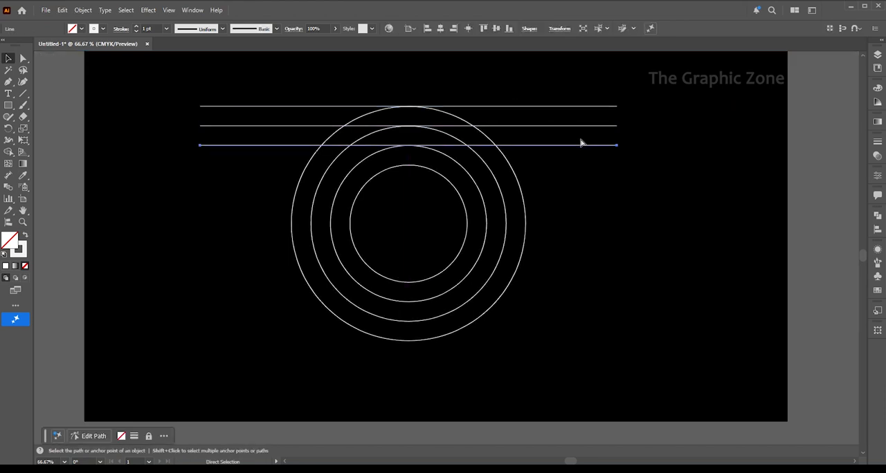
{"action": "key", "text": "ctrl+d"}
{"action": "key", "text": "ctrl+d"}
{"action": "key", "text": "ctrl+d"}
Group the six horizontal lines
{"action": "key", "text": "v"}
{"action": "left_click_drag", "start_coordinate": [572, 101], "coordinate": [602, 211]}
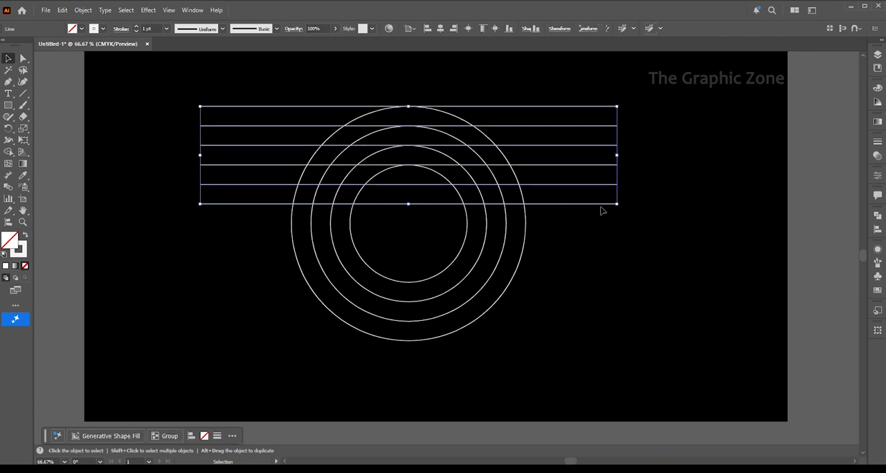
{"action": "right_click", "coordinate": [587, 186]}
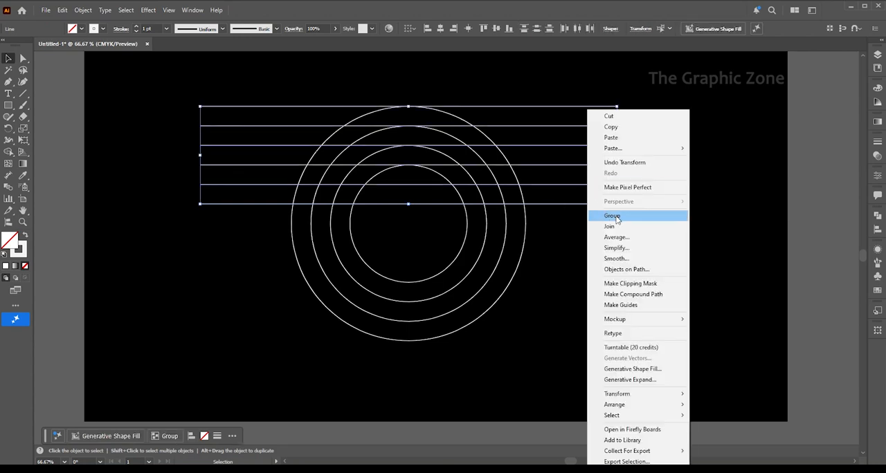
{"action": "left_click", "coordinate": [614, 216]}
Align the line group and the circle group to a common centre, and move both down toward the artboard's middle
{"action": "left_click_drag", "start_coordinate": [465, 196], "coordinate": [464, 196]}
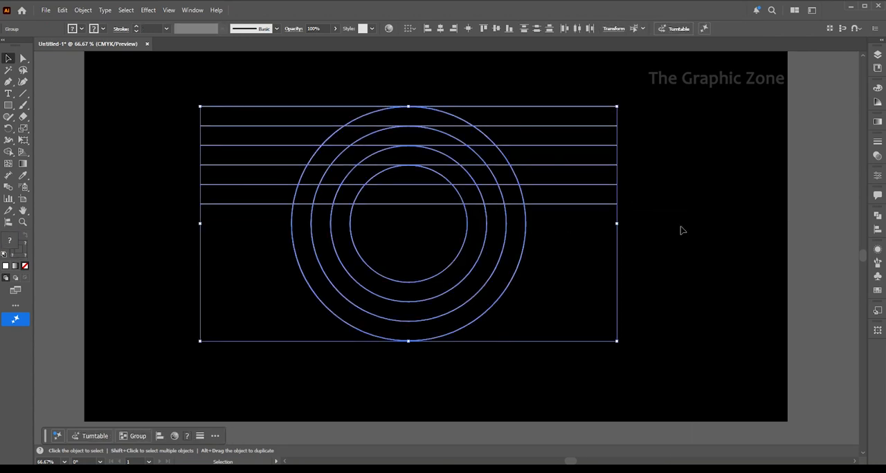
{"action": "left_click", "coordinate": [877, 229]}
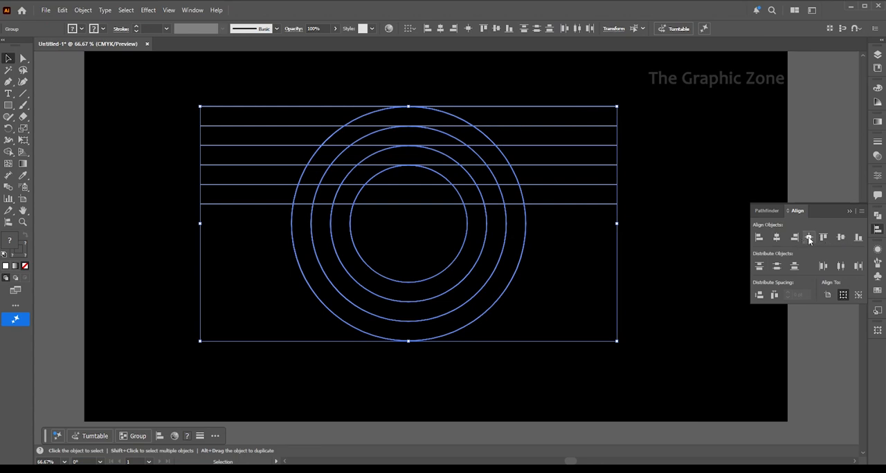
{"action": "left_click", "coordinate": [808, 238]}
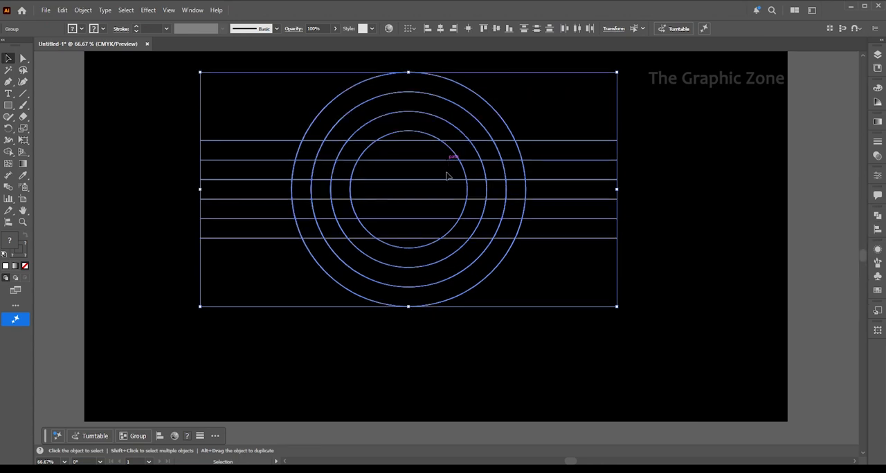
{"action": "left_click_drag", "start_coordinate": [447, 161], "coordinate": [452, 197]}
{"action": "key", "text": "space"}
{"action": "left_click_drag", "start_coordinate": [492, 172], "coordinate": [506, 196]}
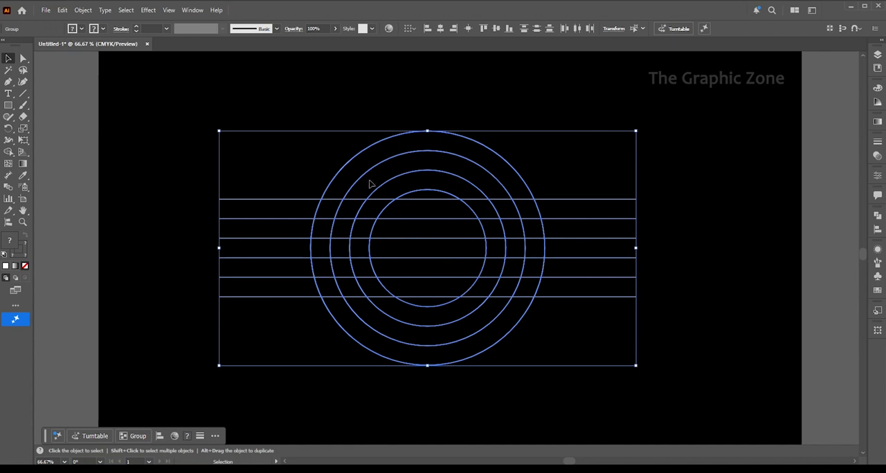
Ungroup the four concentric circles and deselect them
{"action": "left_click", "coordinate": [346, 124]}
{"action": "right_click", "coordinate": [382, 140]}
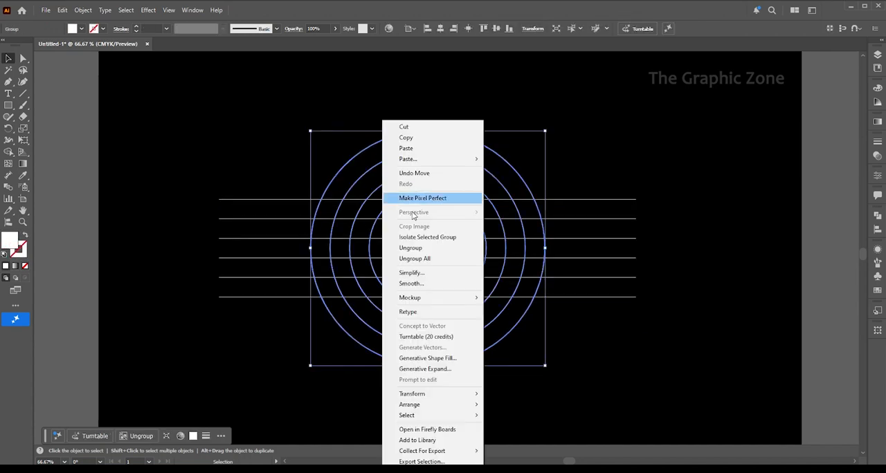
{"action": "left_click", "coordinate": [415, 251]}
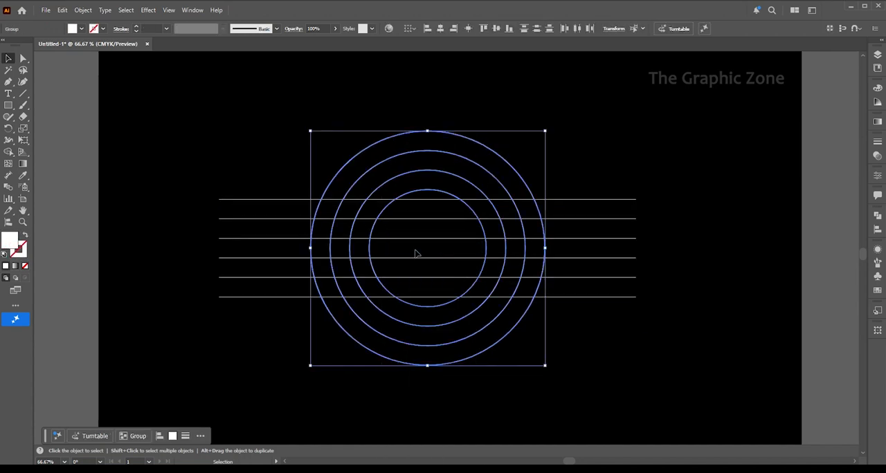
{"action": "left_click", "coordinate": [403, 108]}
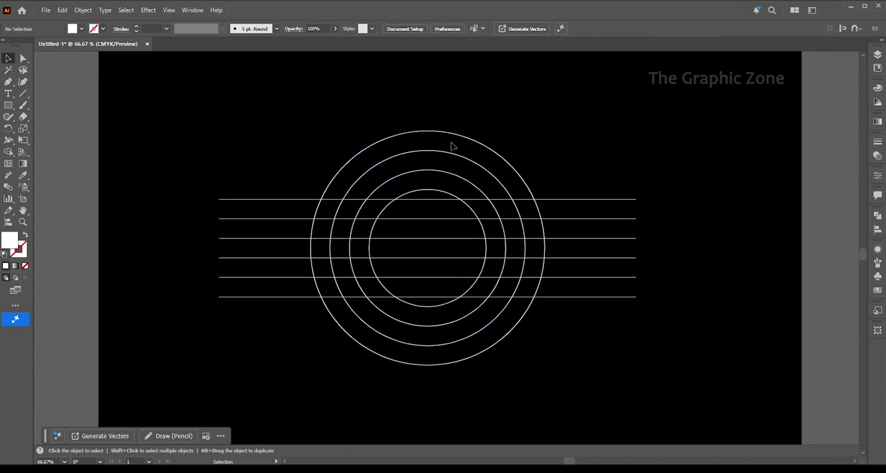
Duplicate the second-largest circle, shift it left to touch the outer circle, and enlarge it evenly to about 586 pt, meeting the original's right edge
{"action": "left_click", "coordinate": [520, 172]}
{"action": "left_click", "coordinate": [511, 199]}
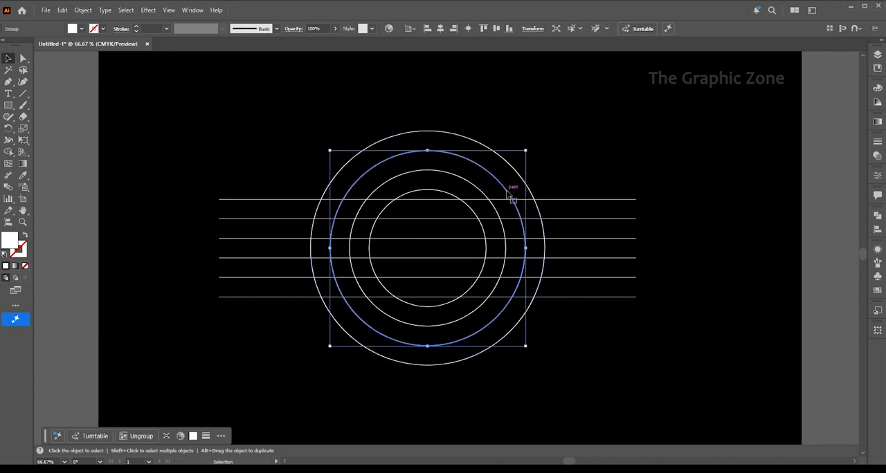
{"action": "left_click_drag", "start_coordinate": [508, 194], "coordinate": [490, 197]}
{"action": "left_click_drag", "start_coordinate": [507, 247], "coordinate": [525, 249]}
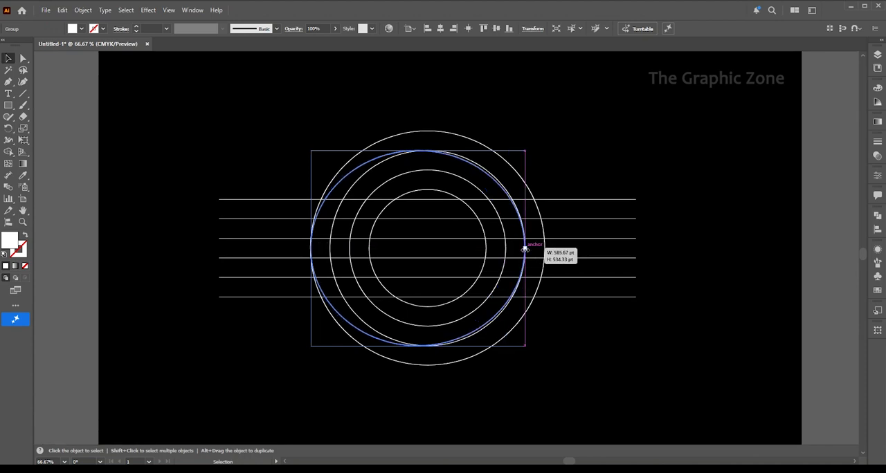
{"action": "left_click_drag", "start_coordinate": [524, 249], "coordinate": [524, 250]}
{"action": "left_click_drag", "start_coordinate": [418, 150], "coordinate": [418, 143]}
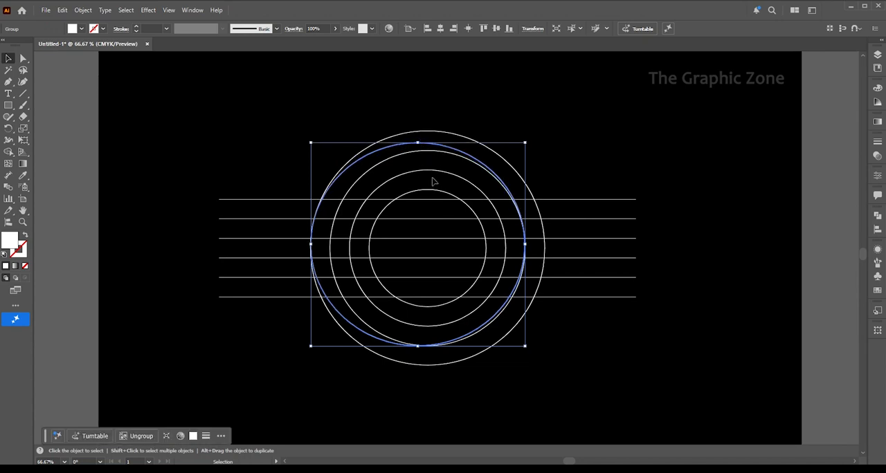
{"action": "left_click_drag", "start_coordinate": [418, 345], "coordinate": [421, 358]}
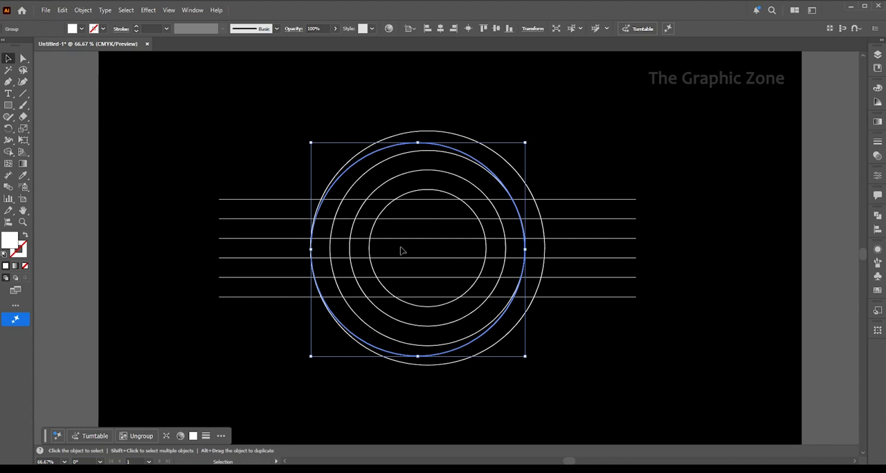
Make an offset copy of the second-largest circle, about 585 pt wide, from its left edge to the outer circle's right edge; deselect
{"action": "left_click", "coordinate": [333, 227]}
{"action": "left_click_drag", "start_coordinate": [332, 226], "coordinate": [330, 249]}
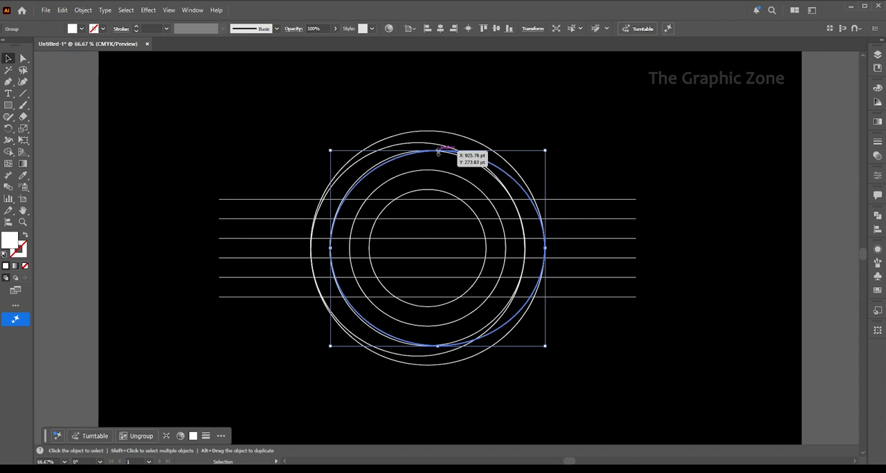
{"action": "left_click_drag", "start_coordinate": [437, 152], "coordinate": [435, 140]}
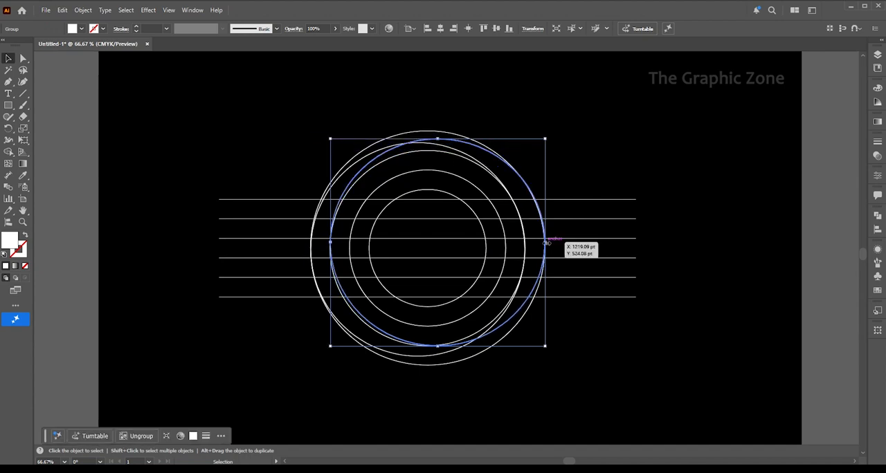
{"action": "left_click_drag", "start_coordinate": [544, 242], "coordinate": [545, 243]}
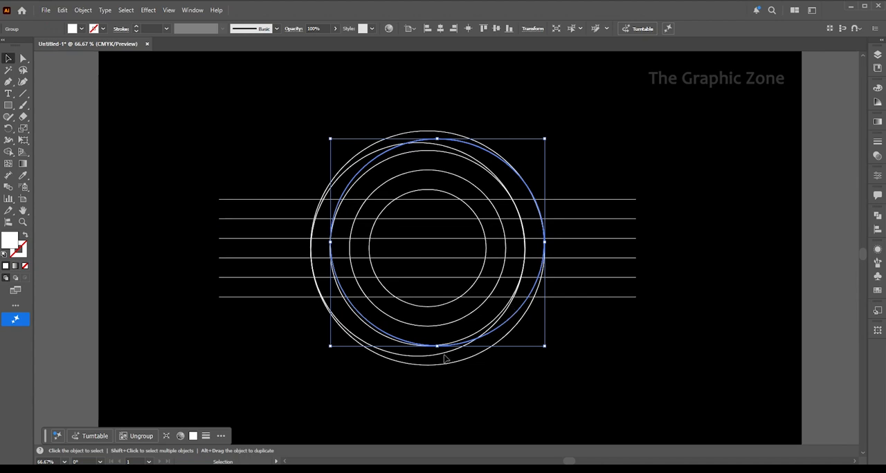
{"action": "left_click_drag", "start_coordinate": [437, 346], "coordinate": [438, 360]}
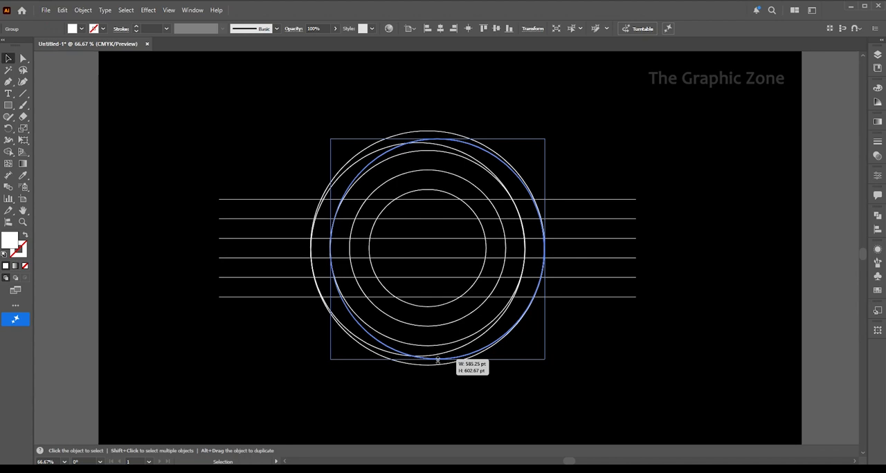
{"action": "left_click_drag", "start_coordinate": [438, 360], "coordinate": [437, 357]}
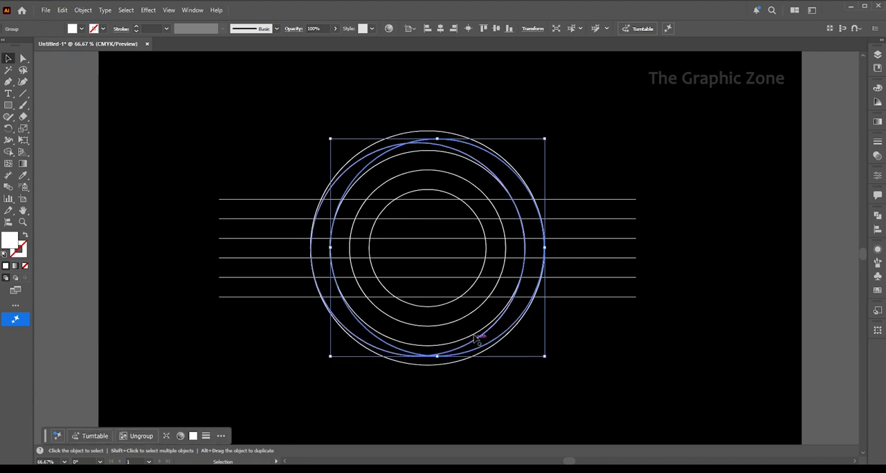
{"action": "left_click", "coordinate": [392, 104]}
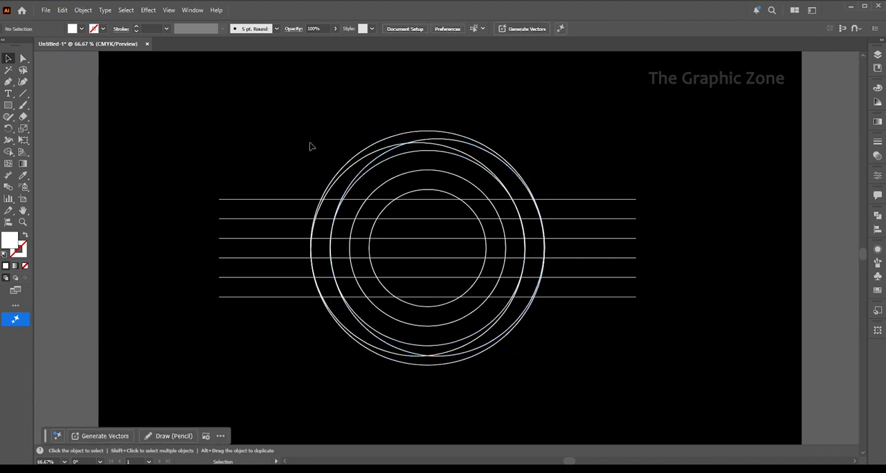
Select all circles and lines and merge the crescent, inner-ring and bar regions into an S shape with Shape Builder
{"action": "left_click_drag", "start_coordinate": [305, 134], "coordinate": [552, 354]}
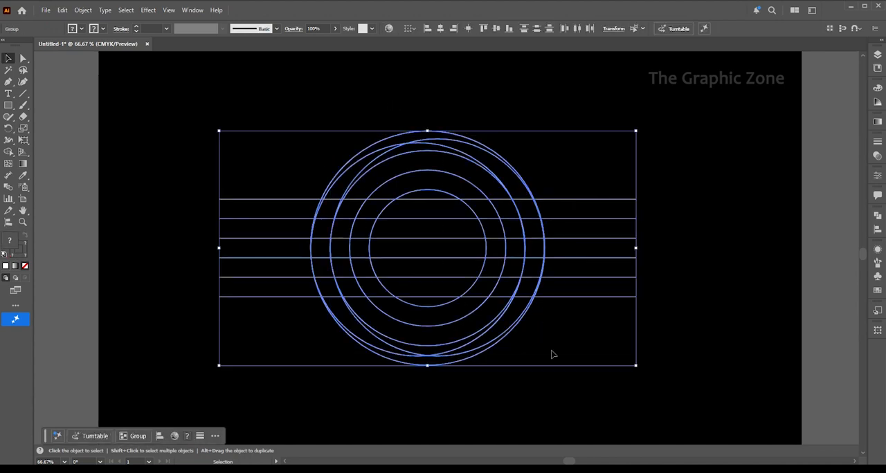
{"action": "left_click", "coordinate": [11, 150]}
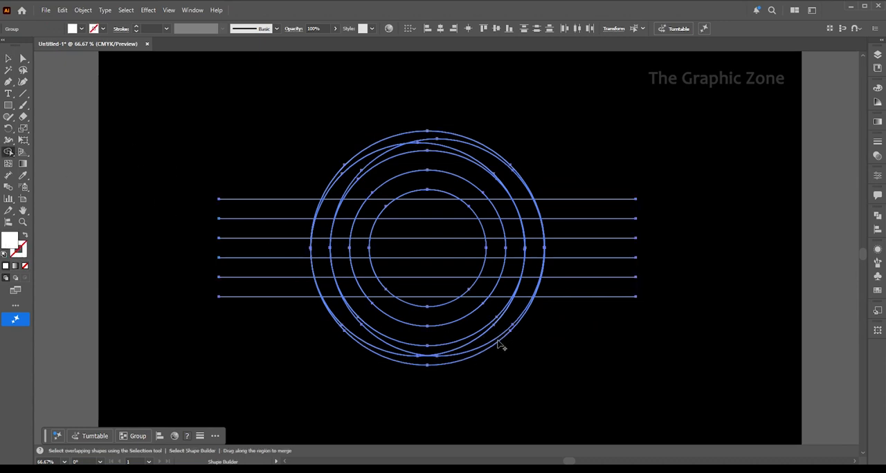
{"action": "left_click_drag", "start_coordinate": [410, 360], "coordinate": [372, 341]}
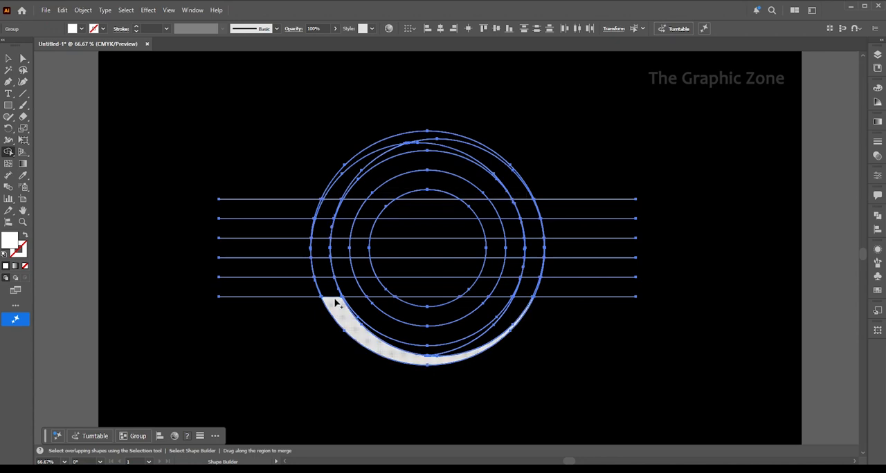
{"action": "mouse_move", "coordinate": [334, 302]}
{"action": "left_mouse_down"}
{"action": "mouse_move", "coordinate": [331, 294]}
{"action": "mouse_move", "coordinate": [372, 289]}
{"action": "mouse_move", "coordinate": [427, 316]}
{"action": "mouse_move", "coordinate": [477, 292]}
{"action": "mouse_move", "coordinate": [492, 248]}
{"action": "mouse_move", "coordinate": [352, 248]}
{"action": "mouse_move", "coordinate": [359, 249]}
{"action": "mouse_move", "coordinate": [367, 208]}
{"action": "mouse_move", "coordinate": [408, 191]}
{"action": "left_mouse_up"}
{"action": "mouse_move", "coordinate": [486, 215]}
{"action": "left_mouse_down"}
{"action": "mouse_move", "coordinate": [526, 216]}
{"action": "mouse_move", "coordinate": [530, 197]}
{"action": "mouse_move", "coordinate": [511, 177]}
{"action": "left_mouse_up"}
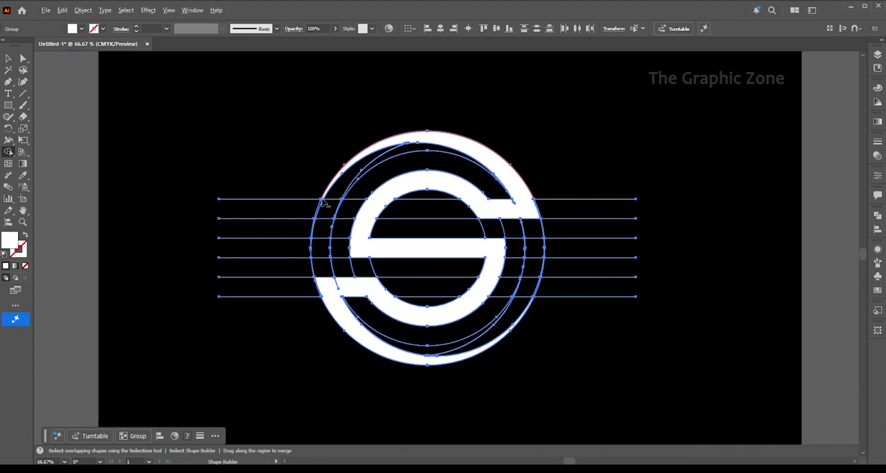
Merge the thin slivers between the outer circles into the upper crescent's left tip
{"action": "scroll", "coordinate": [322, 202], "scroll_direction": "up", "scroll_amount": 2}
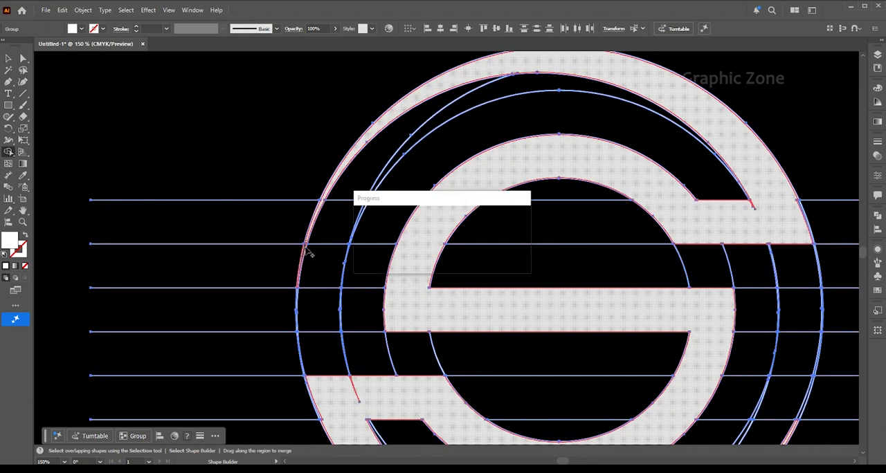
{"action": "key", "text": "v"}
{"action": "key", "text": "shift+m"}
{"action": "scroll", "coordinate": [306, 272], "scroll_direction": "up", "scroll_amount": 4}
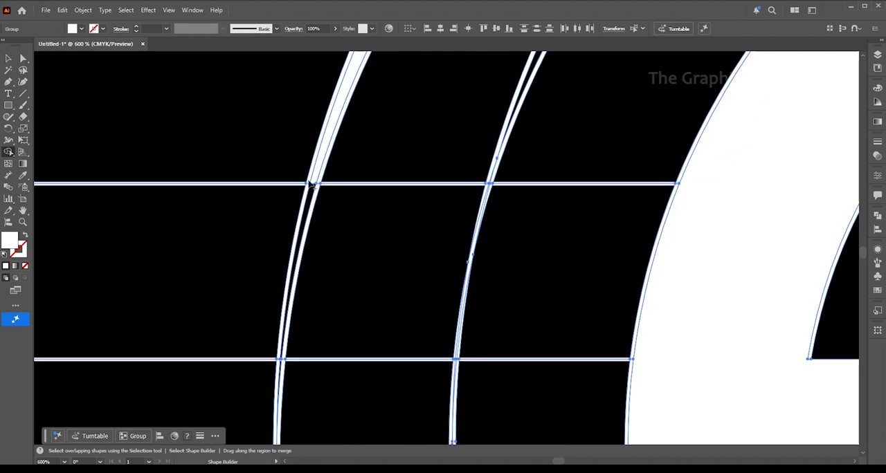
{"action": "scroll", "coordinate": [304, 191], "scroll_direction": "down", "scroll_amount": 6}
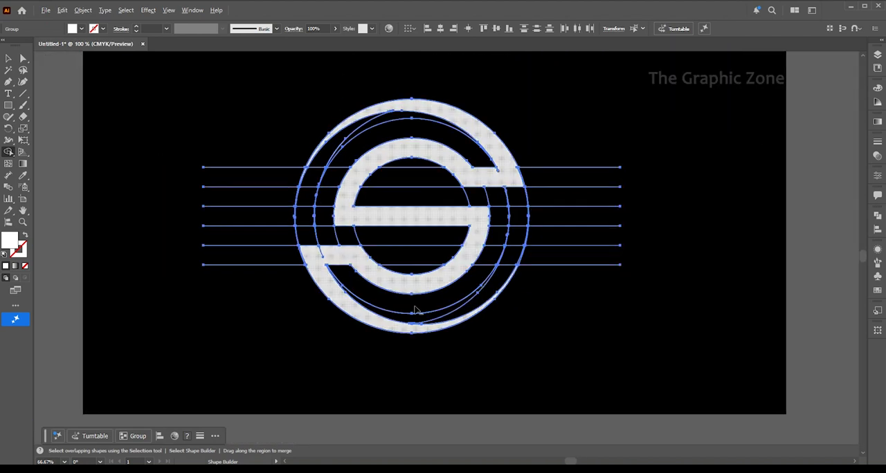
Merge the thin slivers along the outer circle's right side into the lower crescent's tip
{"action": "scroll", "coordinate": [524, 257], "scroll_direction": "up", "scroll_amount": 5}
{"action": "scroll", "coordinate": [526, 259], "scroll_direction": "up", "scroll_amount": 1}
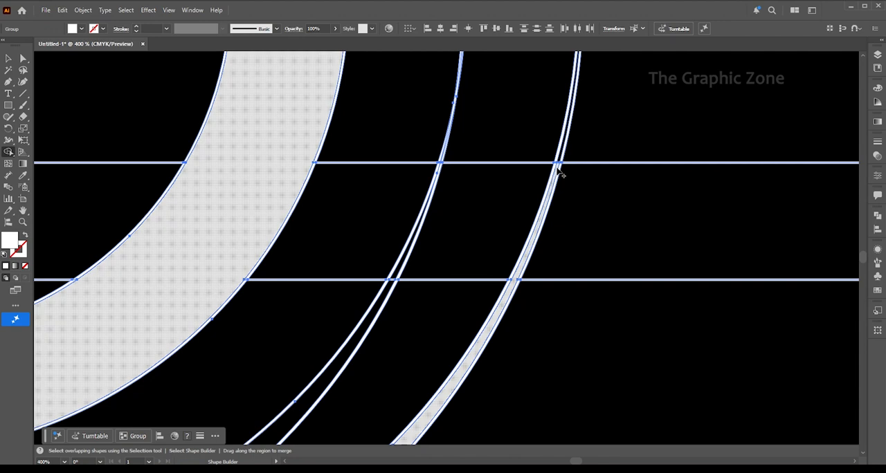
{"action": "scroll", "coordinate": [586, 218], "scroll_direction": "down", "scroll_amount": 2}
{"action": "scroll", "coordinate": [587, 222], "scroll_direction": "down", "scroll_amount": 2}
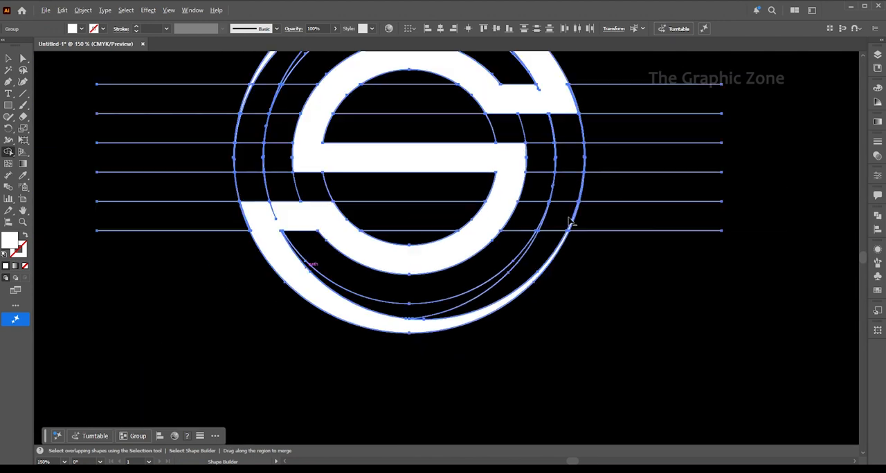
Extend the upper crescent's tip down to the outer circle's leftmost point by merging the remaining slivers there
{"action": "scroll", "coordinate": [245, 150], "scroll_direction": "up", "scroll_amount": 5}
{"action": "scroll", "coordinate": [249, 193], "scroll_direction": "down", "scroll_amount": 1}
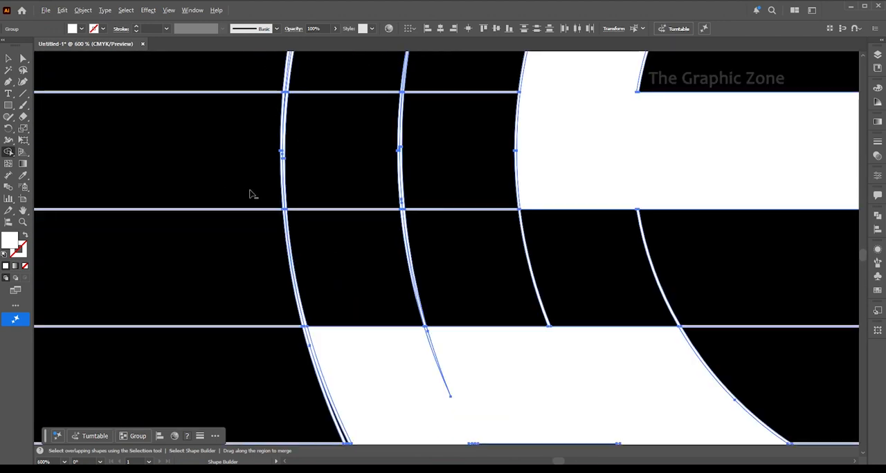
{"action": "scroll", "coordinate": [291, 89], "scroll_direction": "up", "scroll_amount": 3}
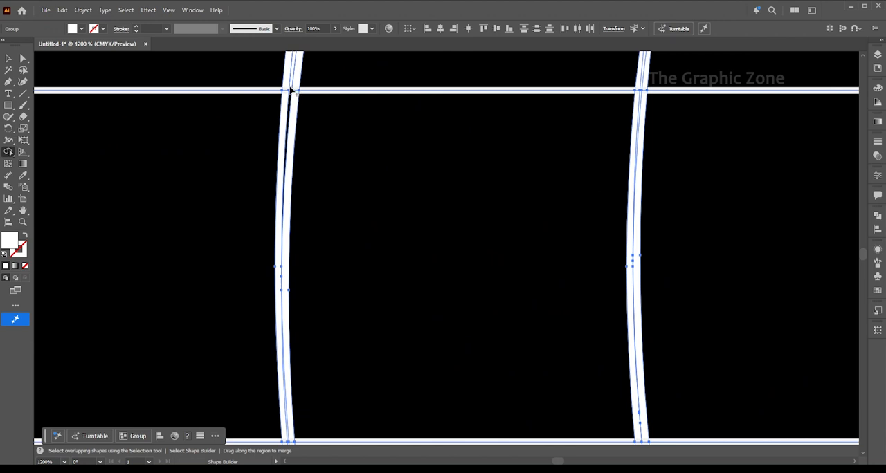
{"action": "scroll", "coordinate": [247, 149], "scroll_direction": "down", "scroll_amount": 7}
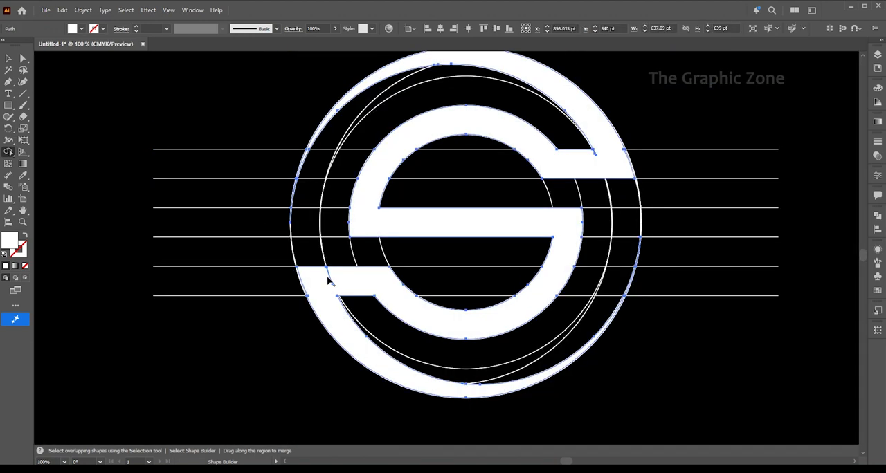
Reselect all artwork and merge the leftover slivers in the S's lower-left arm with Shape Builder
{"action": "scroll", "coordinate": [322, 283], "scroll_direction": "up", "scroll_amount": 4}
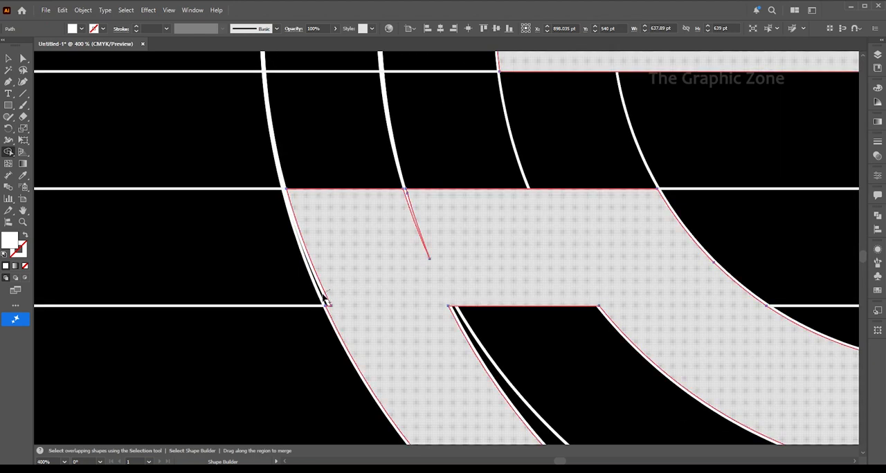
{"action": "scroll", "coordinate": [315, 298], "scroll_direction": "down", "scroll_amount": 2}
{"action": "scroll", "coordinate": [310, 292], "scroll_direction": "down", "scroll_amount": 2}
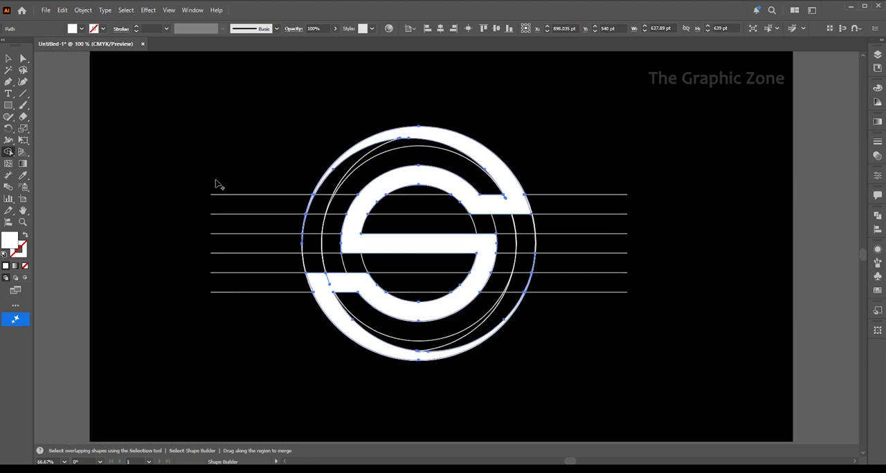
{"action": "left_click", "coordinate": [15, 60]}
{"action": "key", "text": "ctrl+a"}
{"action": "left_click", "coordinate": [9, 153]}
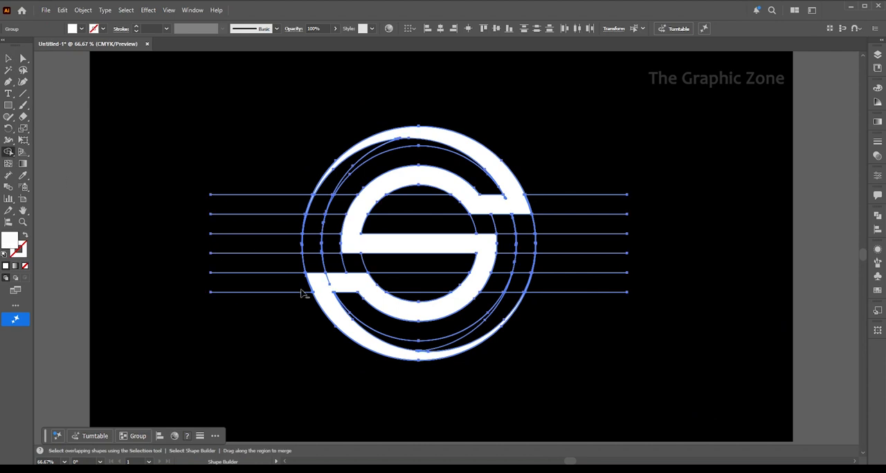
{"action": "scroll", "coordinate": [308, 304], "scroll_direction": "up", "scroll_amount": 4}
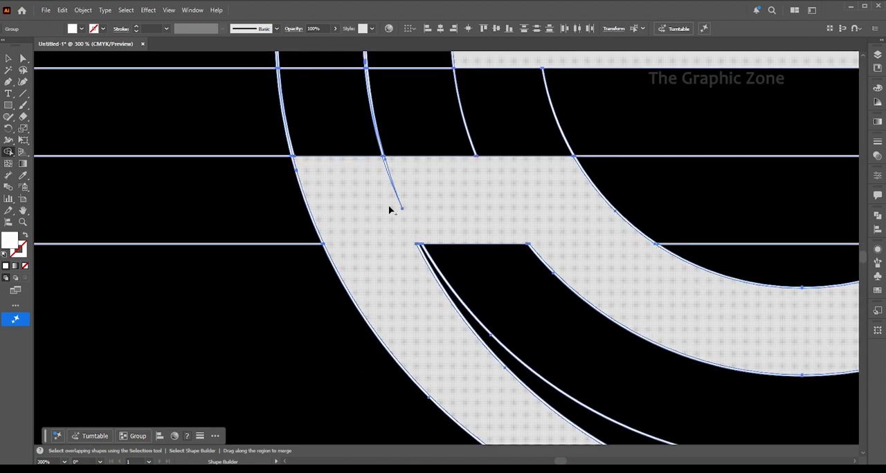
{"action": "left_click_drag", "start_coordinate": [390, 208], "coordinate": [401, 200]}
{"action": "left_click_drag", "start_coordinate": [390, 158], "coordinate": [389, 165]}
{"action": "scroll", "coordinate": [371, 190], "scroll_direction": "down", "scroll_amount": 3}
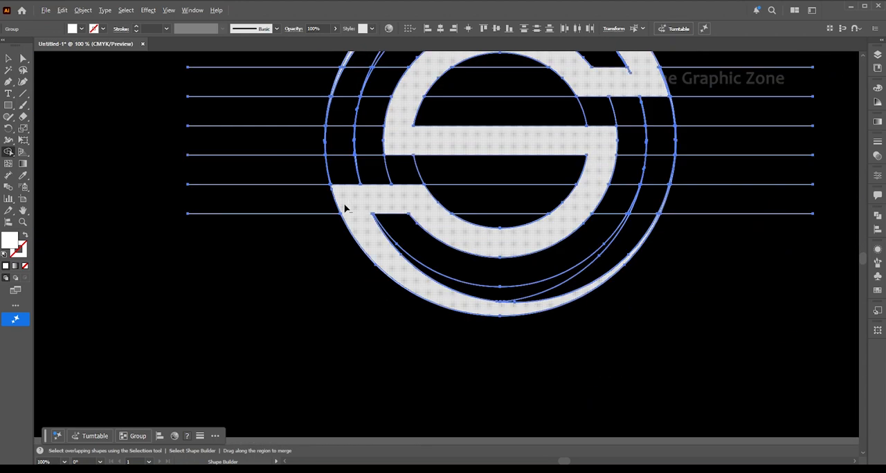
Merge the leftover slivers in the S's upper-right arm and check the top of the outer ring
{"action": "scroll", "coordinate": [367, 235], "scroll_direction": "down", "scroll_amount": 1}
{"action": "scroll", "coordinate": [543, 110], "scroll_direction": "up", "scroll_amount": 4}
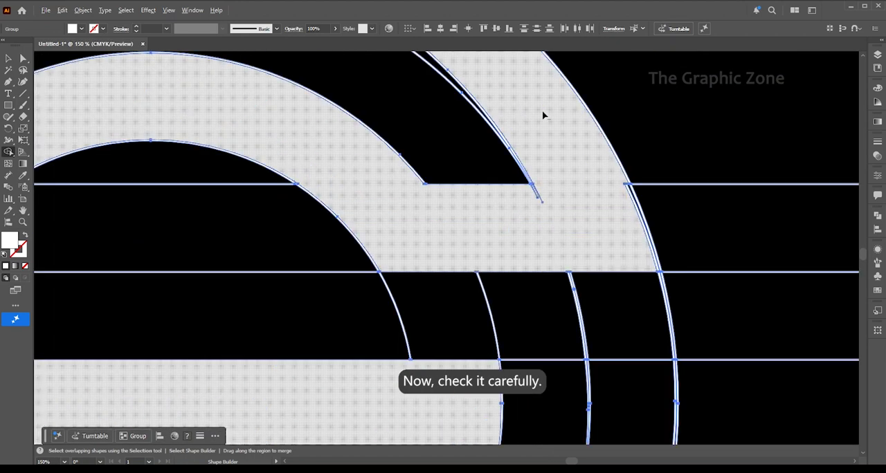
{"action": "left_click", "coordinate": [530, 201]}
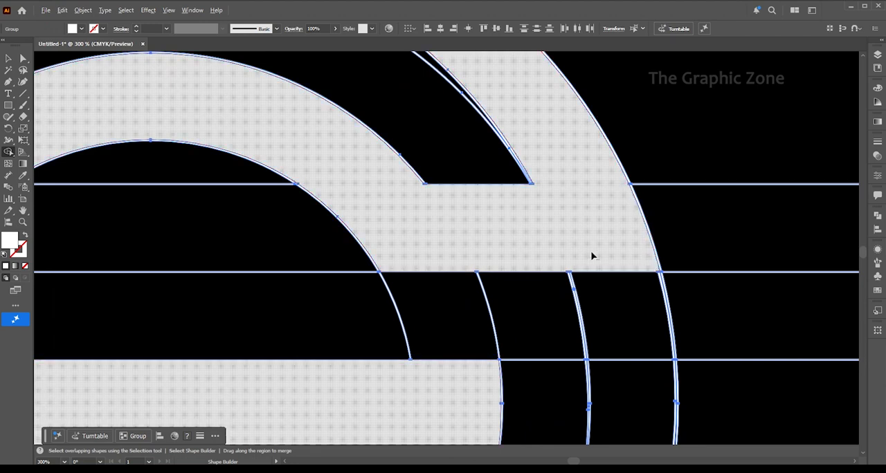
{"action": "scroll", "coordinate": [592, 256], "scroll_direction": "down", "scroll_amount": 3}
{"action": "scroll", "coordinate": [300, 202], "scroll_direction": "up", "scroll_amount": 1}
{"action": "scroll", "coordinate": [493, 149], "scroll_direction": "up", "scroll_amount": 2}
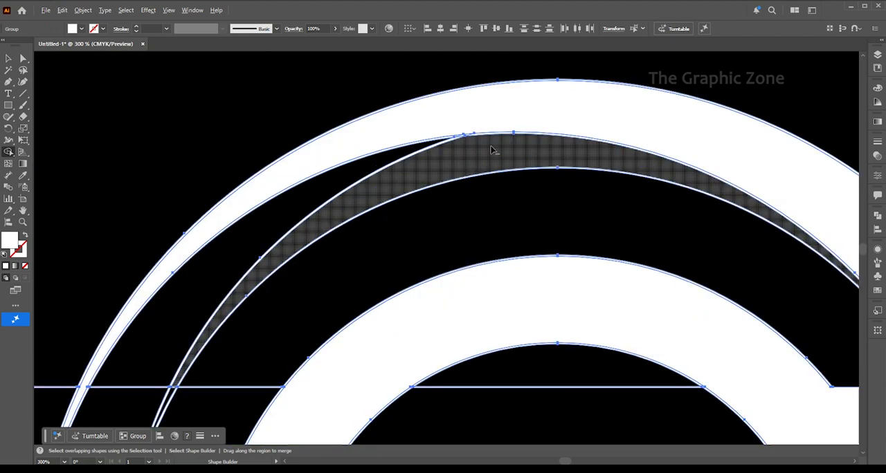
{"action": "scroll", "coordinate": [459, 139], "scroll_direction": "down", "scroll_amount": 4}
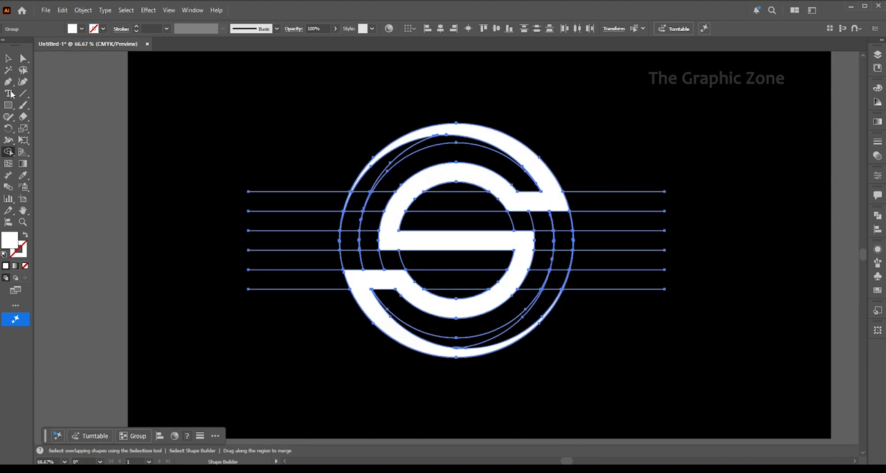
Select only the merged S shape and move it to the right, clear of the construction circles
{"action": "left_click", "coordinate": [21, 60]}
{"action": "left_click", "coordinate": [162, 129]}
{"action": "left_click_drag", "start_coordinate": [506, 143], "coordinate": [845, 142]}
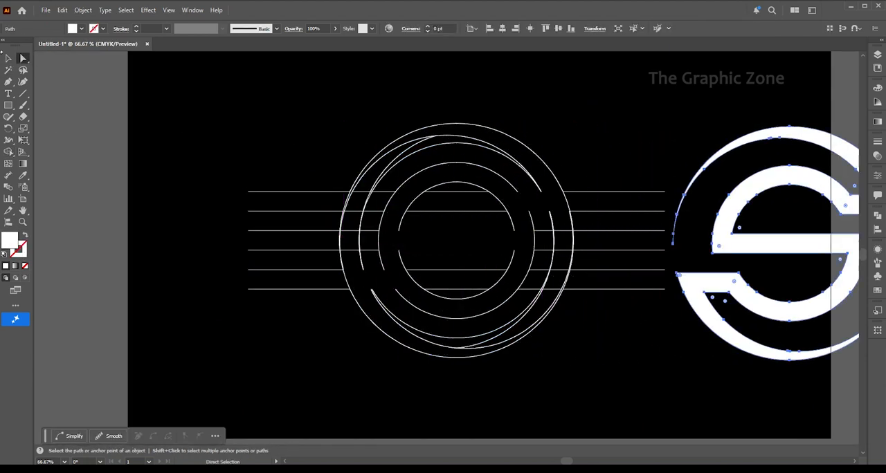
{"action": "key", "text": "v"}
{"action": "left_click_drag", "start_coordinate": [301, 137], "coordinate": [425, 257]}
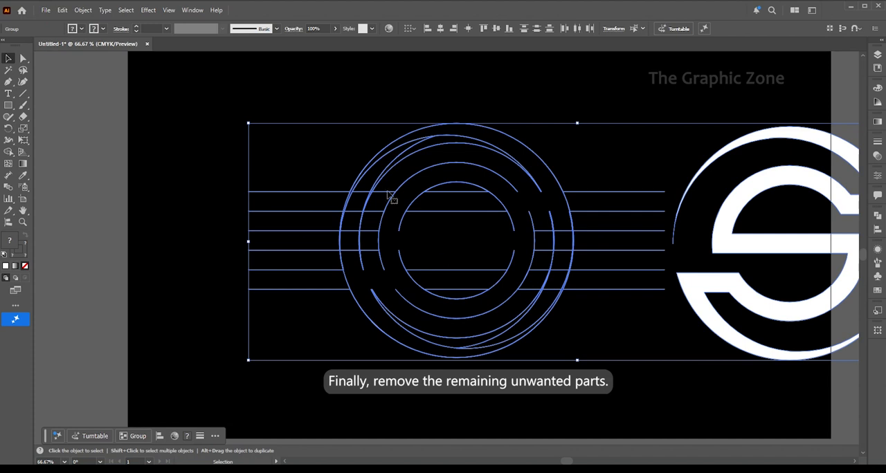
{"action": "left_click", "coordinate": [347, 96]}
{"action": "left_click", "coordinate": [415, 145]}
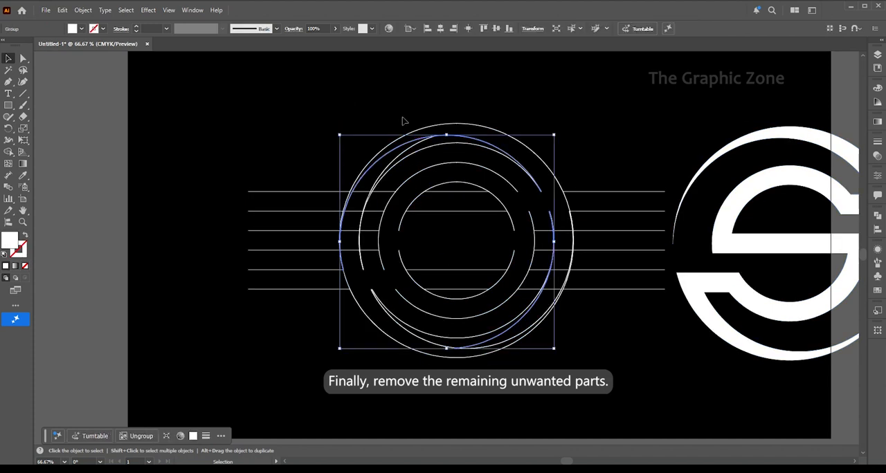
{"action": "left_click_drag", "start_coordinate": [403, 120], "coordinate": [552, 366]}
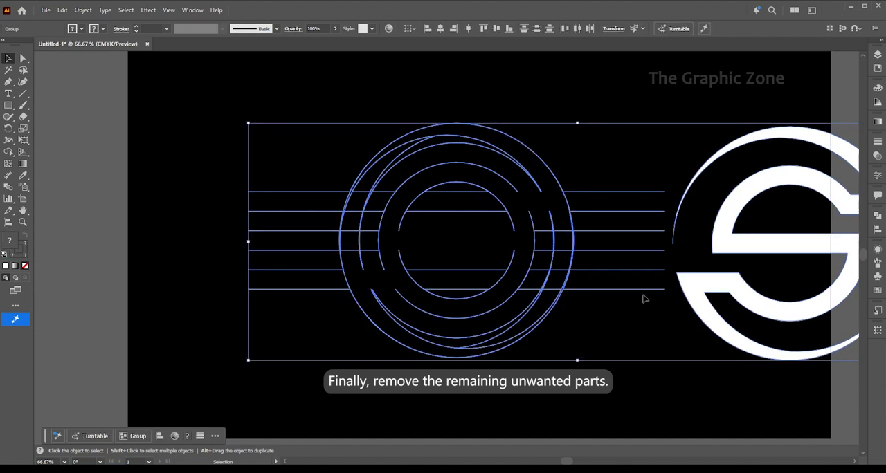
{"action": "left_click", "coordinate": [588, 312]}
Isolate the S shape within its group, cut it, clear all construction circles and lines, and paste the S back onto the artboard
{"action": "double_click", "coordinate": [698, 287]}
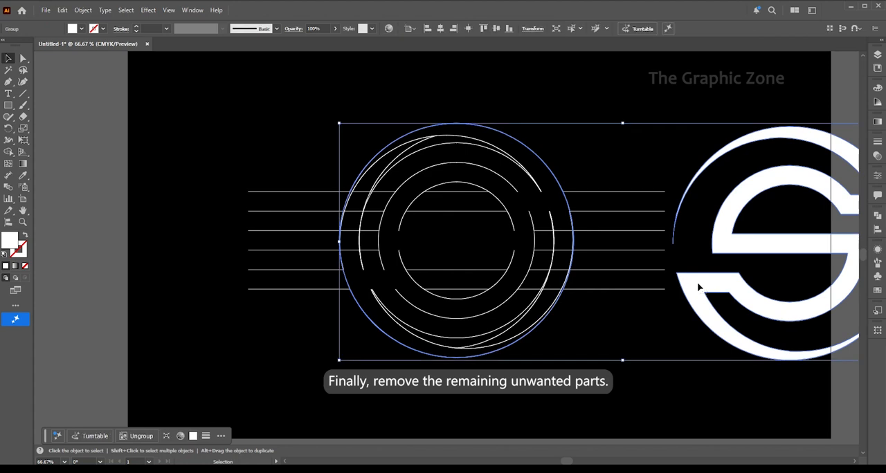
{"action": "left_click", "coordinate": [698, 287]}
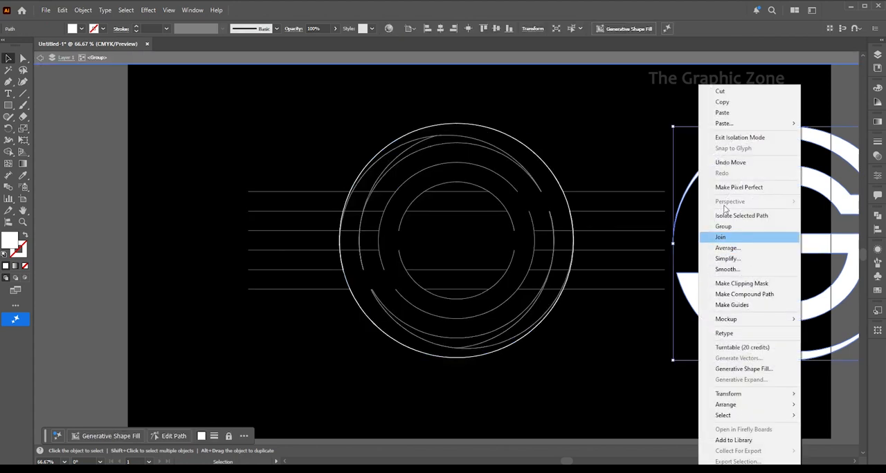
{"action": "left_click", "coordinate": [720, 91]}
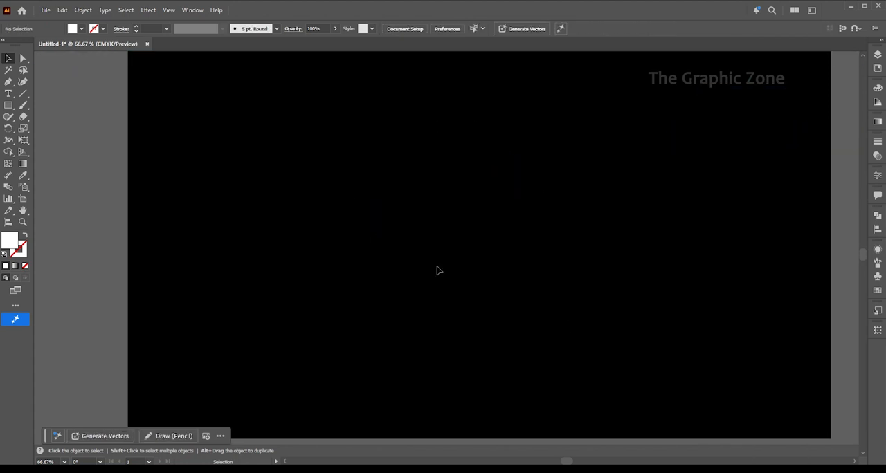
{"action": "key", "text": "ctrl+v"}
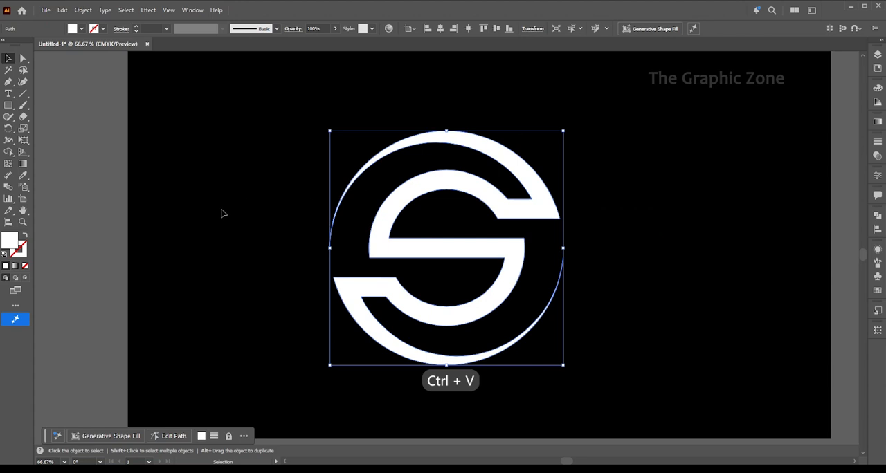
Fill the S shape with the white-to-black linear gradient preset
{"action": "left_click", "coordinate": [221, 213]}
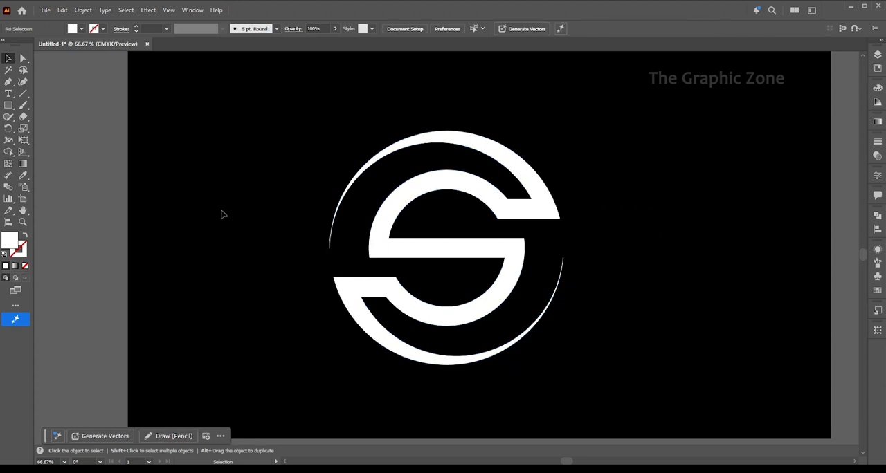
{"action": "left_click", "coordinate": [532, 204]}
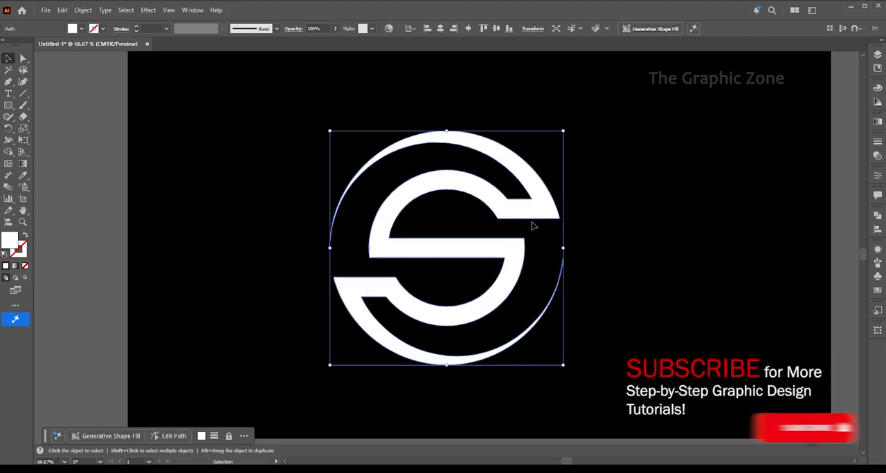
{"action": "left_click", "coordinate": [878, 121]}
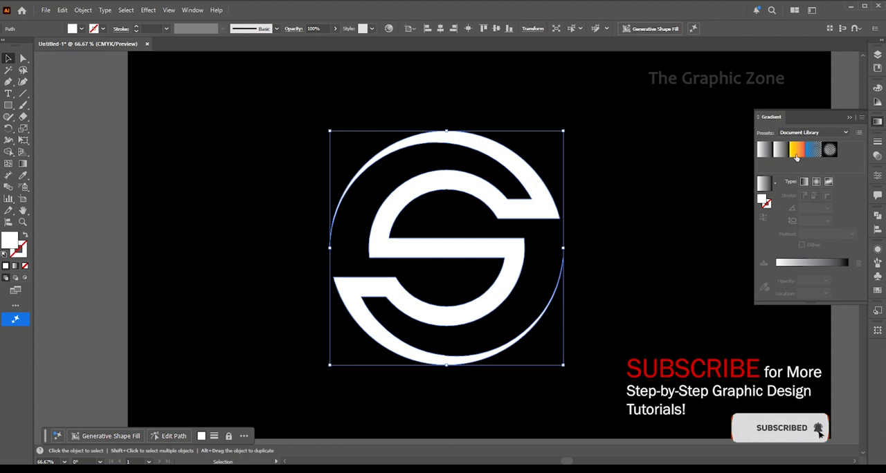
{"action": "left_click", "coordinate": [761, 157]}
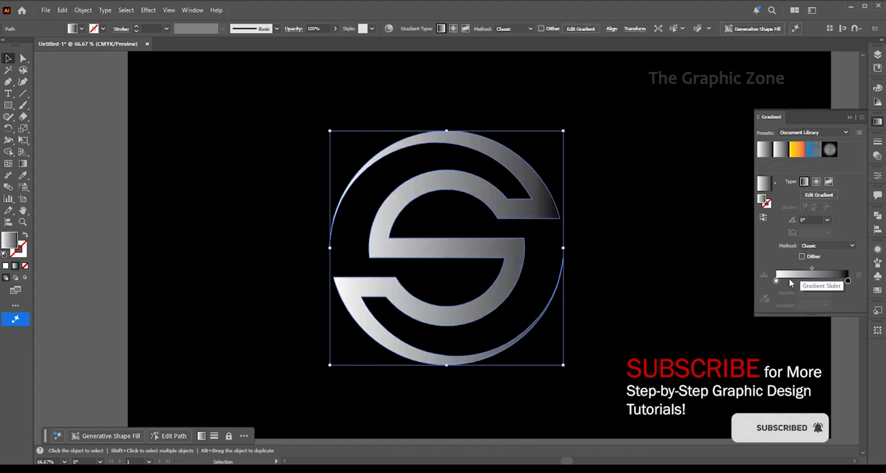
Recolour the gradient's white starting stop to golden orange with C 0, M 33, Y 100, K 0
{"action": "double_click", "coordinate": [775, 280]}
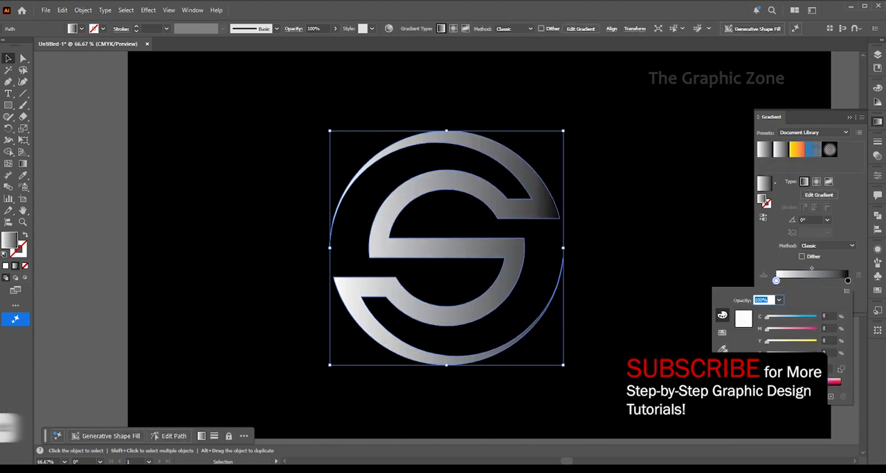
{"action": "left_click", "coordinate": [749, 385]}
{"action": "left_click", "coordinate": [750, 384]}
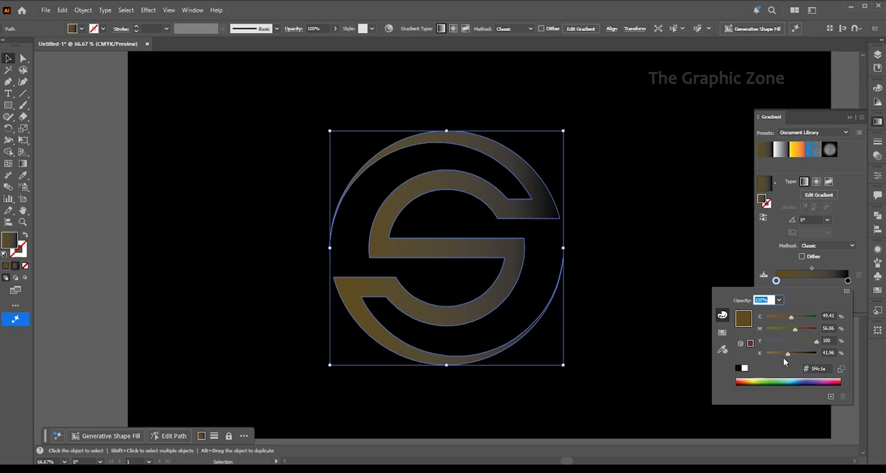
{"action": "left_click_drag", "start_coordinate": [782, 357], "coordinate": [767, 353]}
{"action": "left_click_drag", "start_coordinate": [790, 318], "coordinate": [767, 354]}
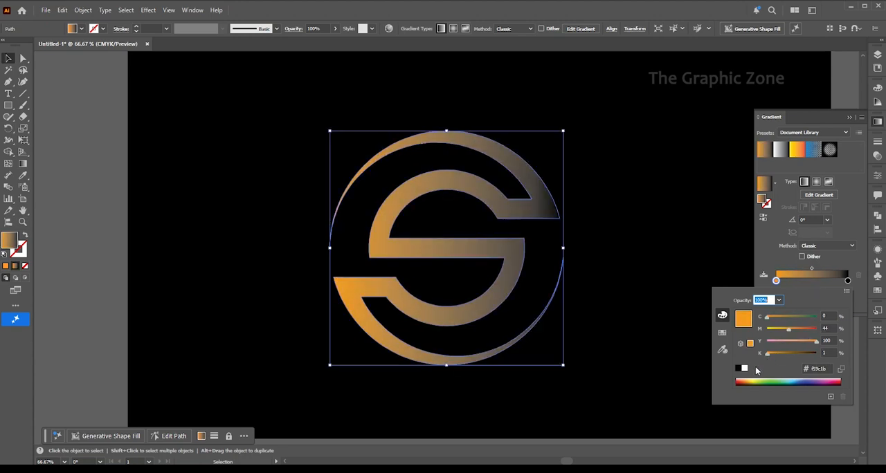
{"action": "left_click", "coordinate": [750, 381]}
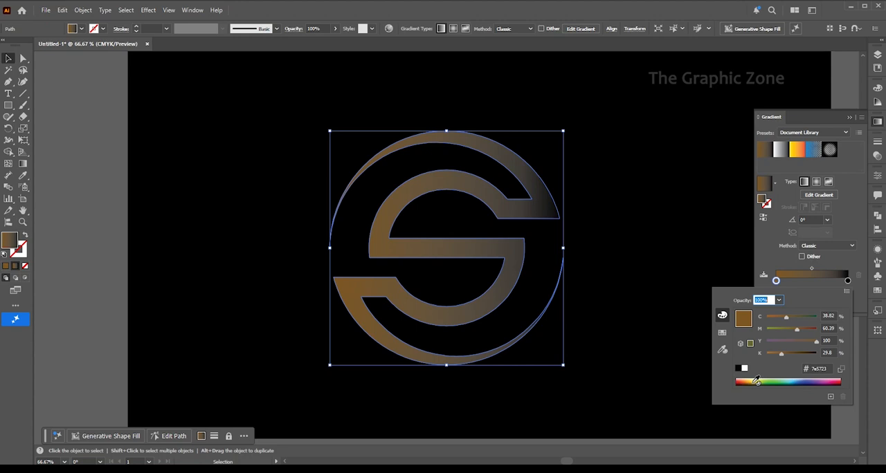
{"action": "left_click", "coordinate": [757, 382]}
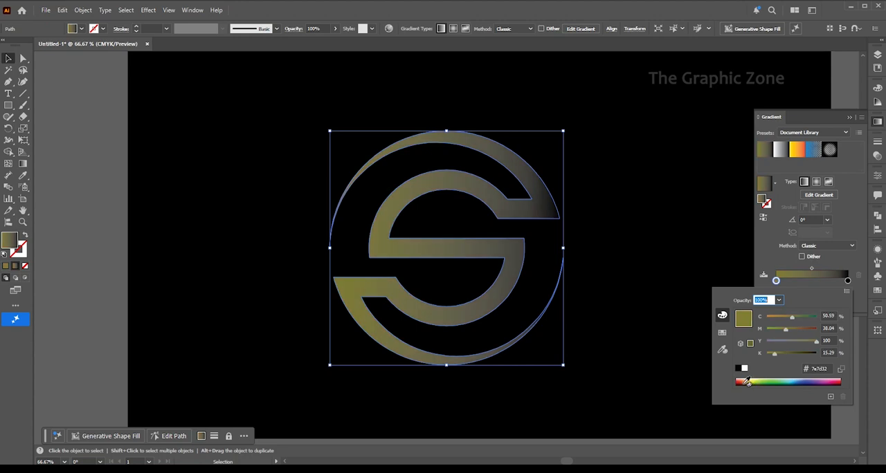
{"action": "left_click", "coordinate": [747, 383]}
{"action": "left_click", "coordinate": [750, 382]}
{"action": "left_click_drag", "start_coordinate": [787, 317], "coordinate": [781, 355]}
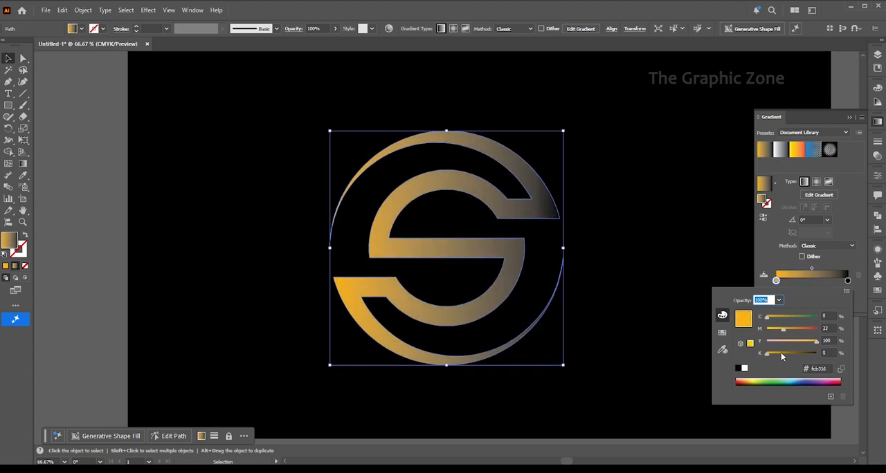
Recolour the gradient's black end stop to dark brown with C 24, M 67.45, Y 100, K 53
{"action": "left_click", "coordinate": [848, 282]}
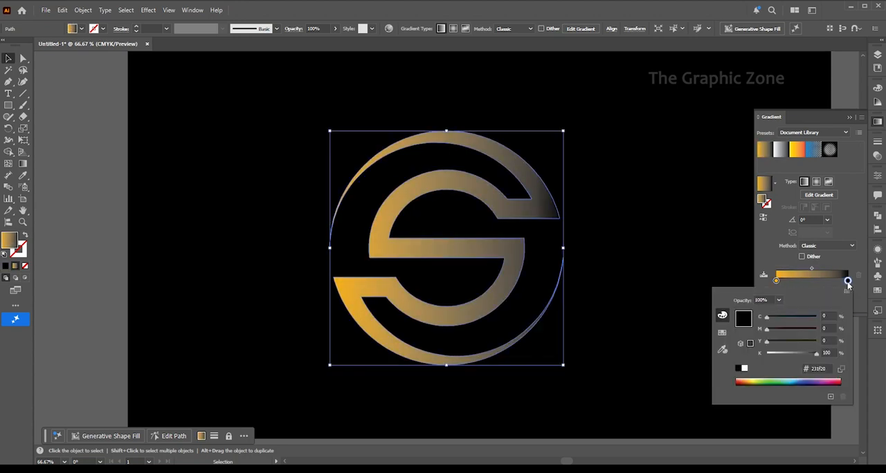
{"action": "left_click", "coordinate": [745, 380]}
{"action": "left_click", "coordinate": [748, 380]}
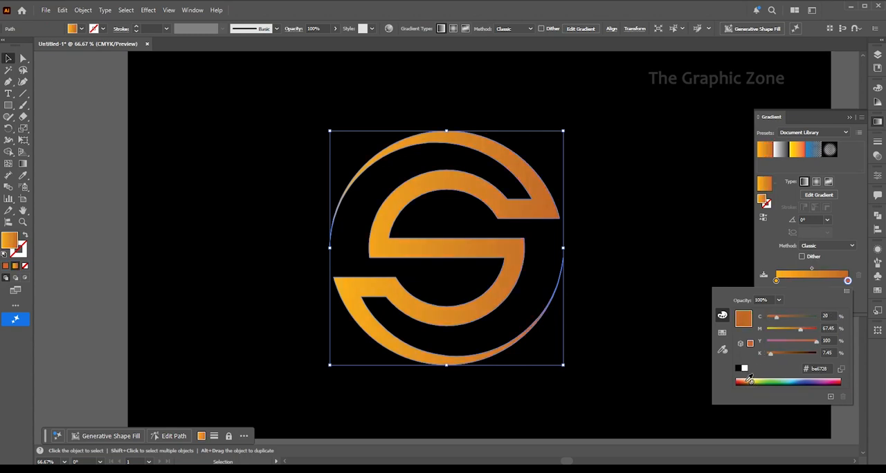
{"action": "left_click_drag", "start_coordinate": [773, 357], "coordinate": [793, 354]}
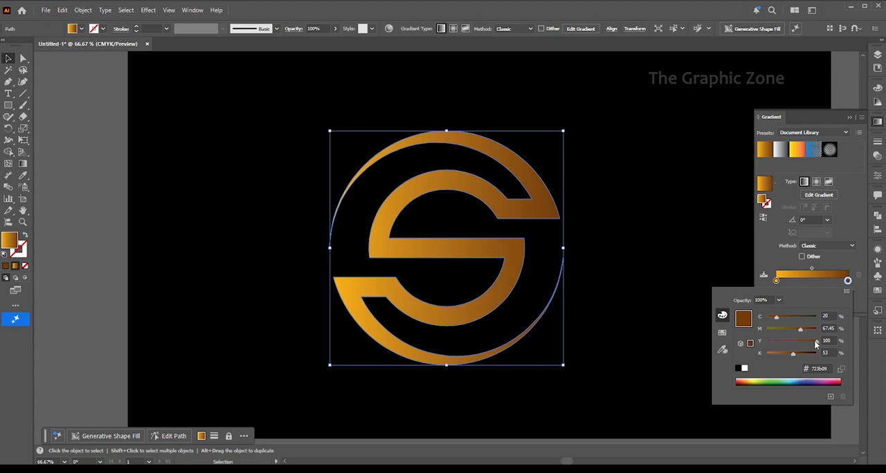
{"action": "mouse_move", "coordinate": [776, 319]}
{"action": "left_mouse_down"}
{"action": "mouse_move", "coordinate": [761, 323]}
{"action": "mouse_move", "coordinate": [779, 320]}
{"action": "left_mouse_up"}
Move the gold stop to the gradient's middle and place a copy of the brown stop at 0%, recoloured to C 0, M 67.45, Y 100, K 0
{"action": "left_click", "coordinate": [849, 281]}
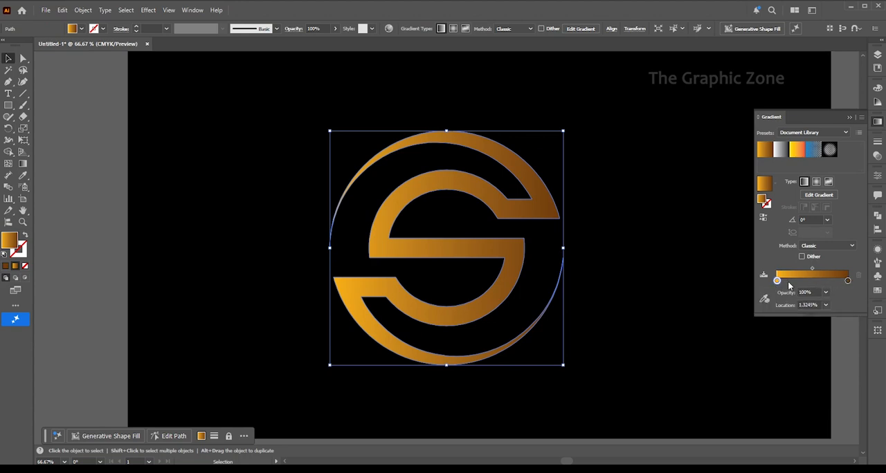
{"action": "mouse_move", "coordinate": [775, 280]}
{"action": "left_mouse_down"}
{"action": "mouse_move", "coordinate": [815, 281]}
{"action": "mouse_move", "coordinate": [775, 282]}
{"action": "left_mouse_up"}
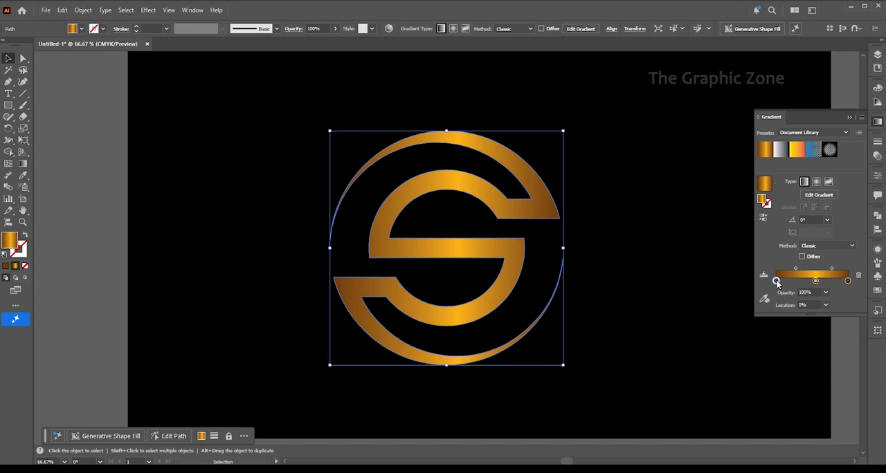
{"action": "double_click", "coordinate": [776, 281]}
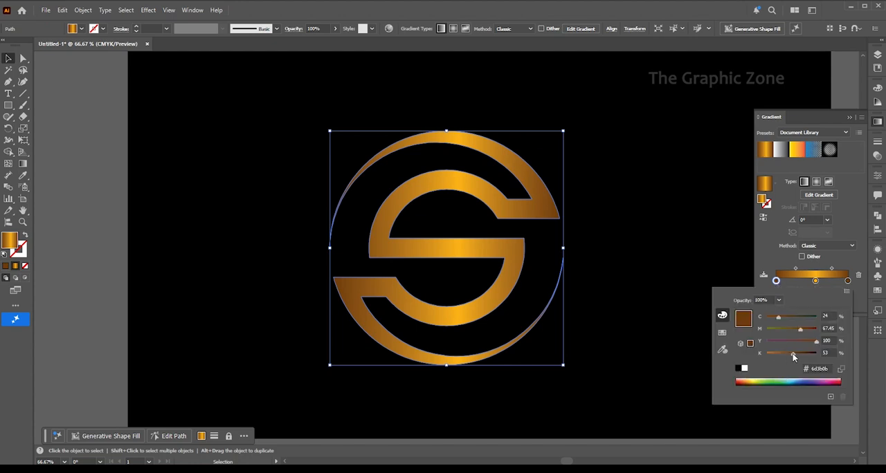
{"action": "left_click_drag", "start_coordinate": [793, 357], "coordinate": [753, 355]}
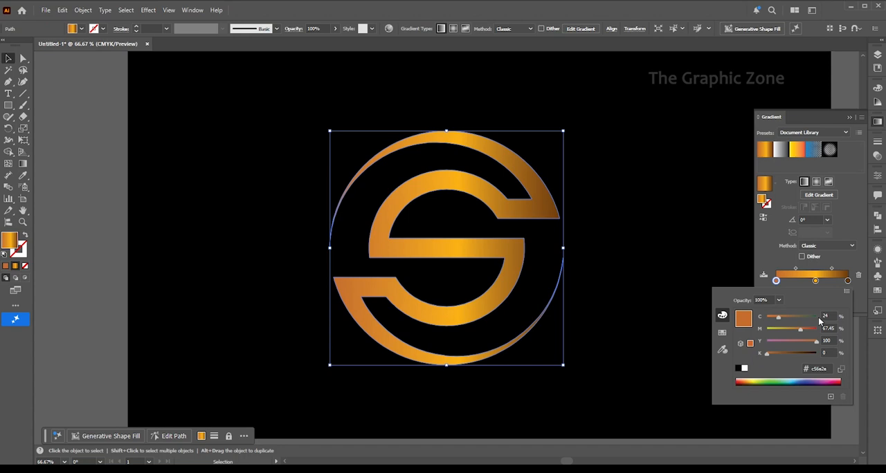
{"action": "left_click_drag", "start_coordinate": [776, 323], "coordinate": [765, 323]}
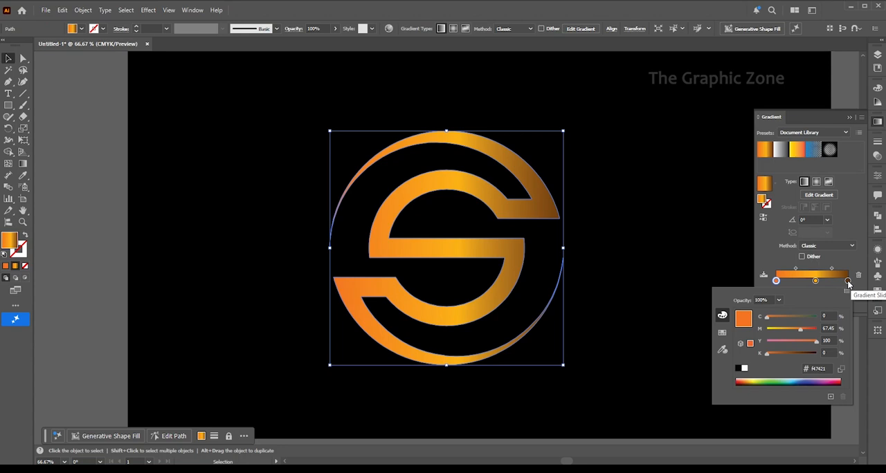
Replace the brown end stop with a duplicate of the orange starting stop at 100%, and deselect the S
{"action": "left_click", "coordinate": [848, 282]}
{"action": "left_click_drag", "start_coordinate": [849, 281], "coordinate": [838, 305]}
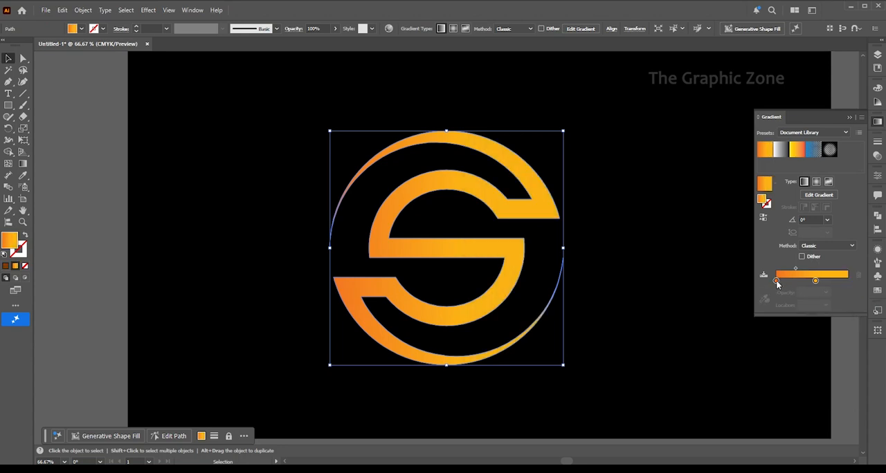
{"action": "left_click", "coordinate": [847, 282]}
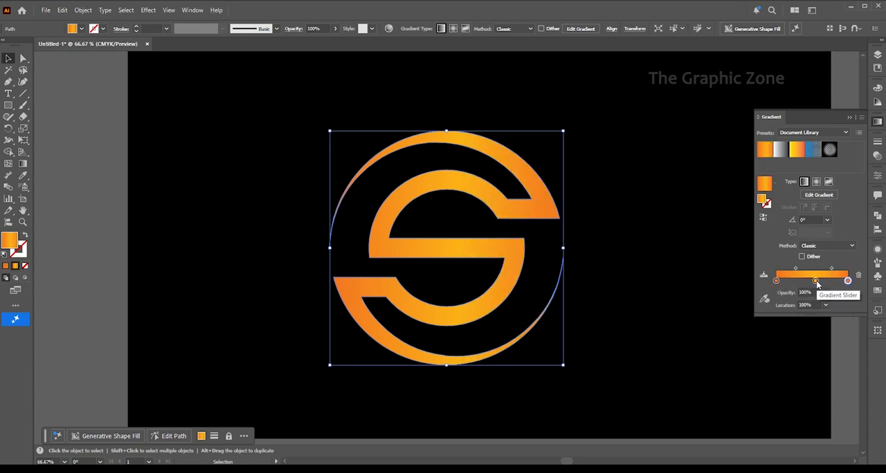
{"action": "left_click", "coordinate": [879, 123]}
{"action": "left_click", "coordinate": [693, 228]}
Redirect the S shape's gradient diagonally from its upper right to its lower left with the Gradient tool, and deselect it
{"action": "scroll", "coordinate": [462, 245], "scroll_direction": "down", "scroll_amount": 1}
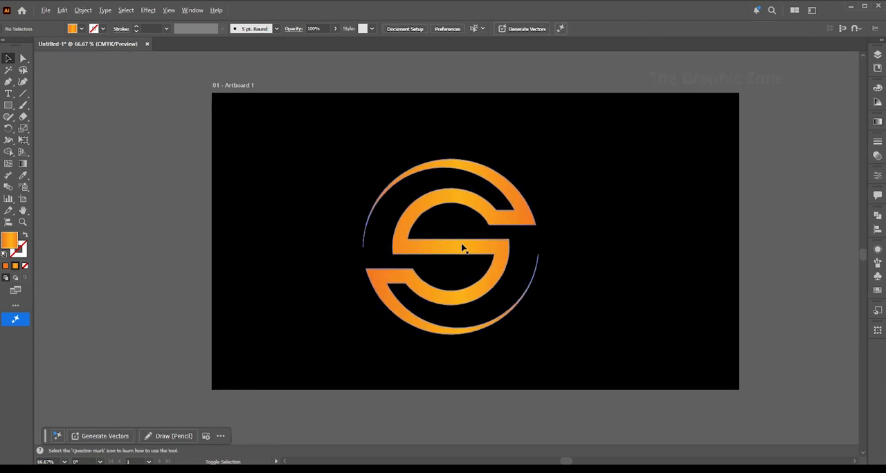
{"action": "scroll", "coordinate": [435, 244], "scroll_direction": "up", "scroll_amount": 1}
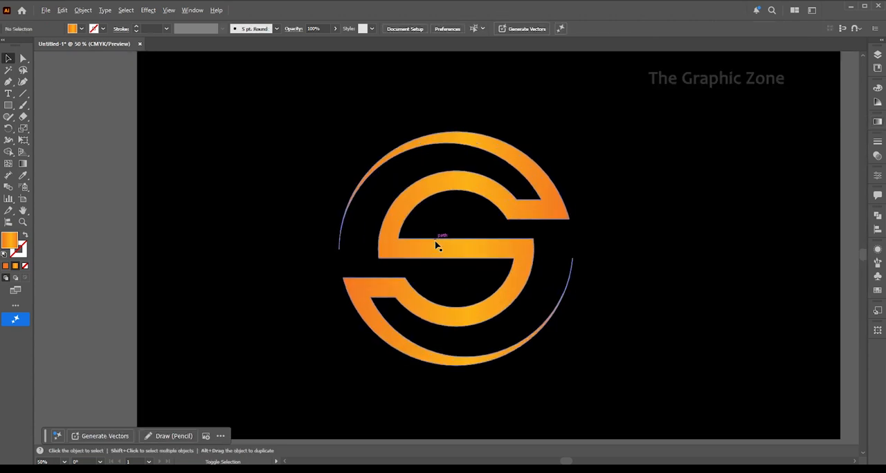
{"action": "left_click", "coordinate": [547, 208]}
{"action": "left_click", "coordinate": [22, 163]}
{"action": "mouse_move", "coordinate": [547, 150]}
{"action": "left_mouse_down"}
{"action": "mouse_move", "coordinate": [352, 310]}
{"action": "mouse_move", "coordinate": [356, 323]}
{"action": "left_mouse_up"}
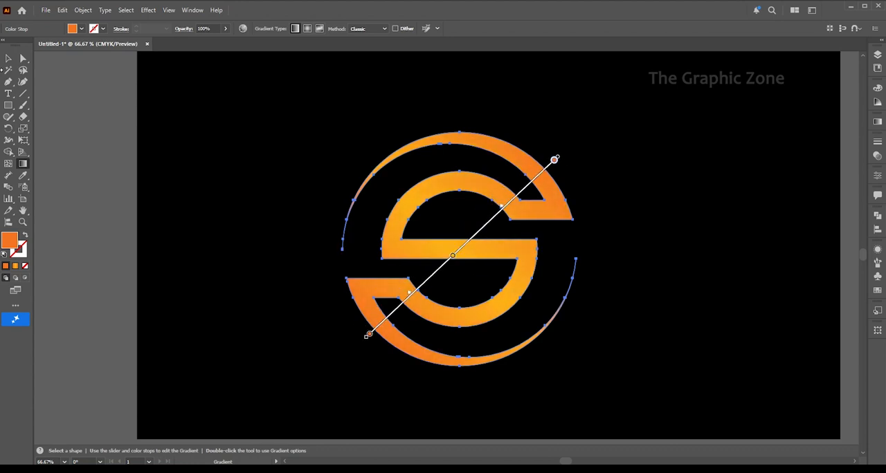
{"action": "left_click", "coordinate": [7, 59]}
{"action": "left_click", "coordinate": [292, 146]}
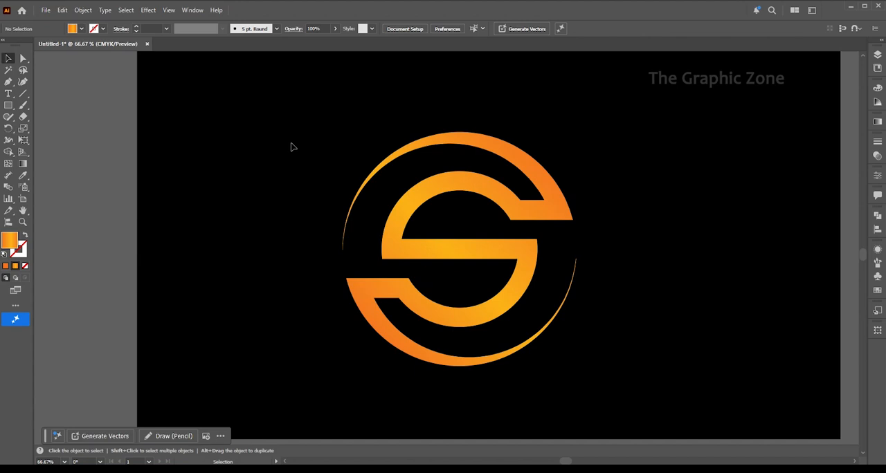
{"action": "left_click_drag", "start_coordinate": [290, 143], "coordinate": [261, 149]}
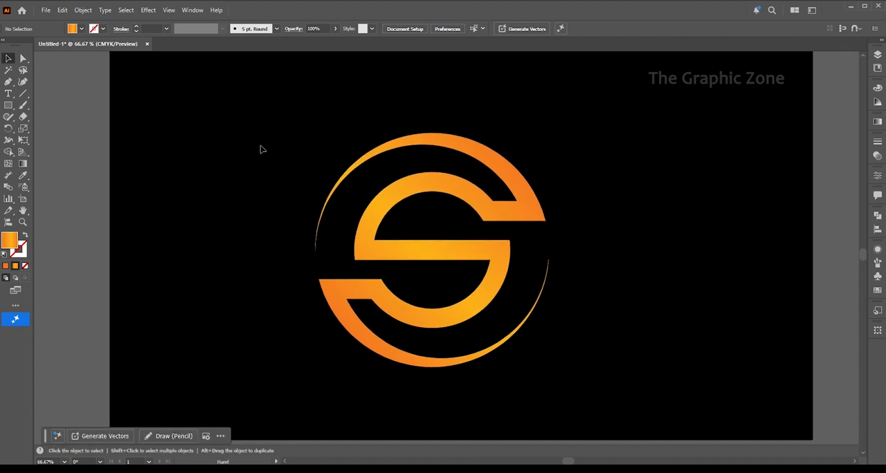